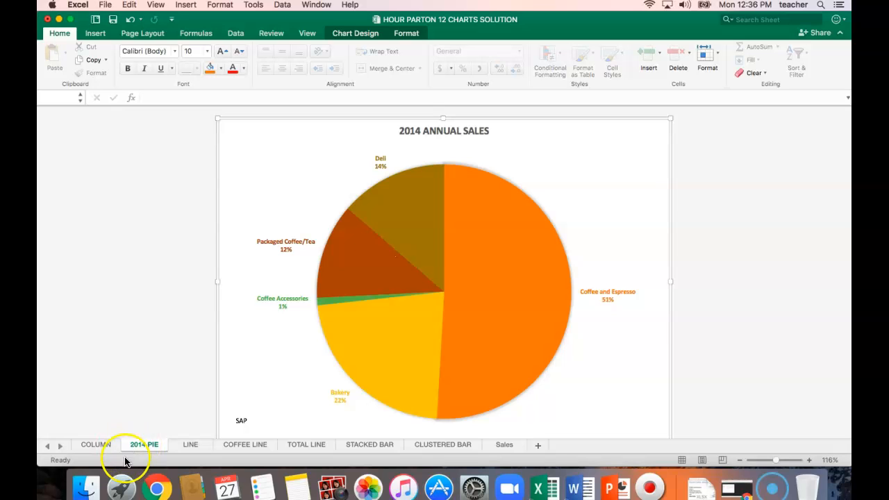
- Select only the Coffee and Espresso slice of the 2014 Annual Sales pie and bring up the chart design tools
{"action": "left_click", "coordinate": [476, 321]}
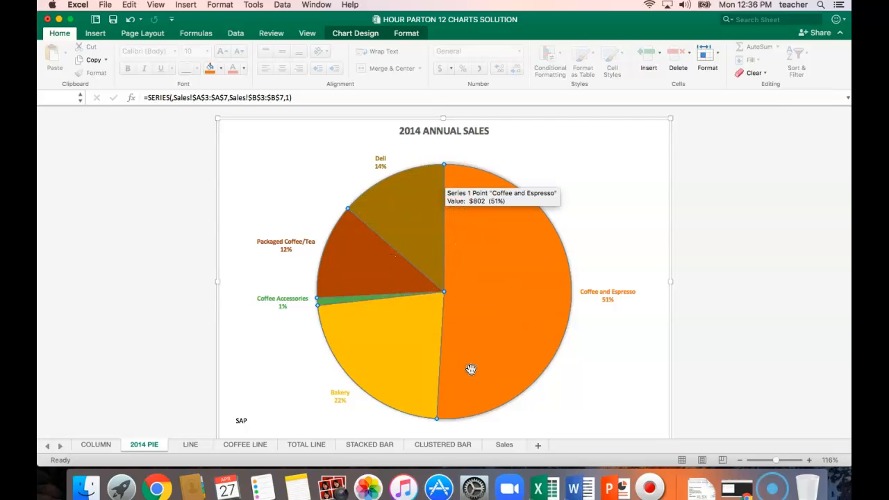
{"action": "left_click", "coordinate": [510, 327]}
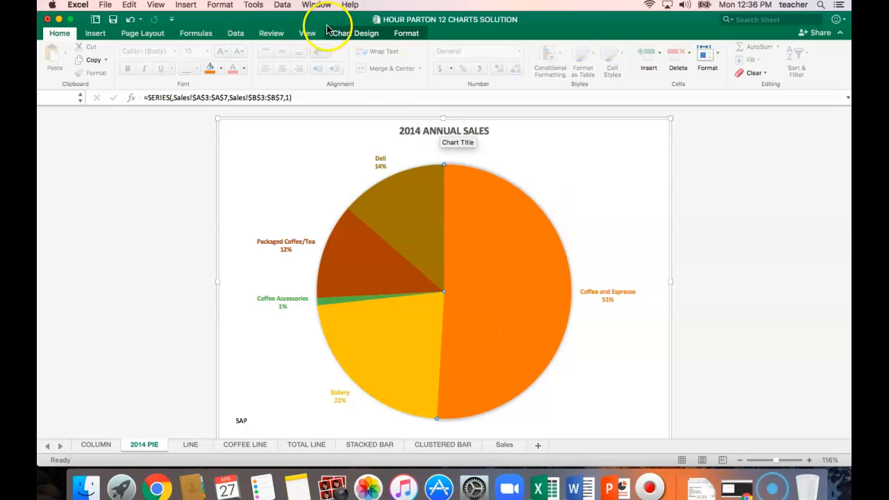
{"action": "left_click", "coordinate": [369, 33]}
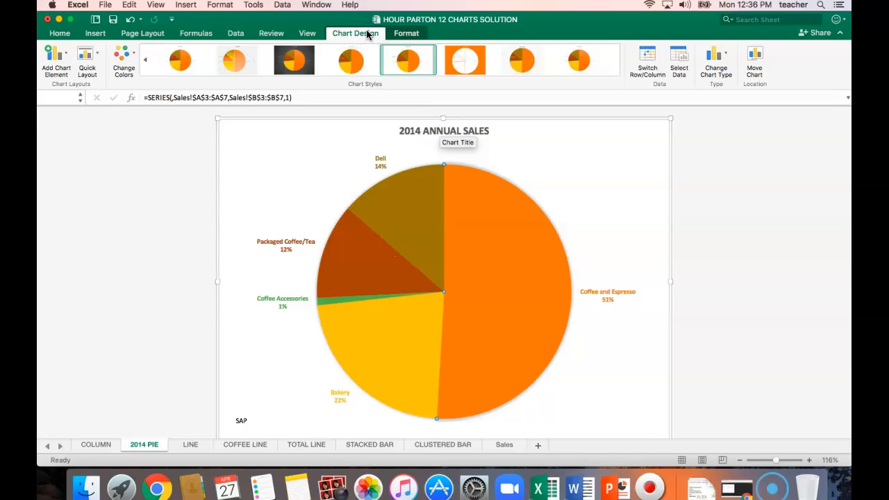
{"action": "left_click", "coordinate": [364, 33]}
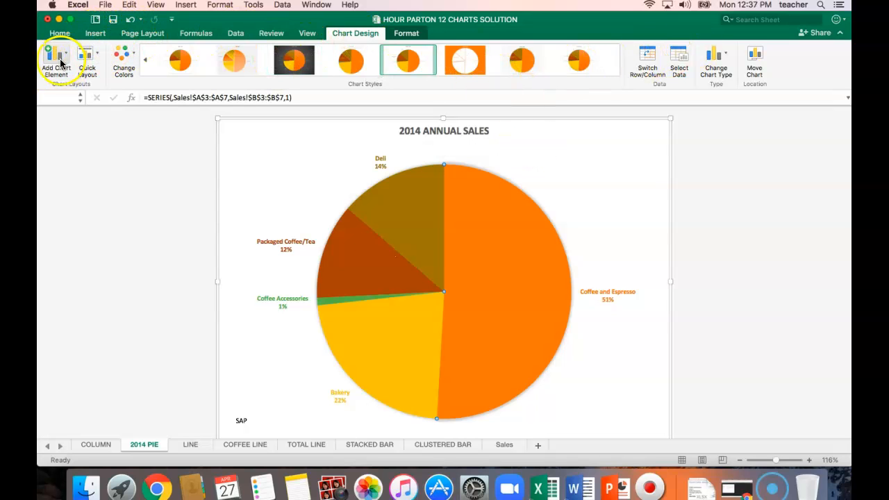
{"action": "left_click", "coordinate": [95, 35]}
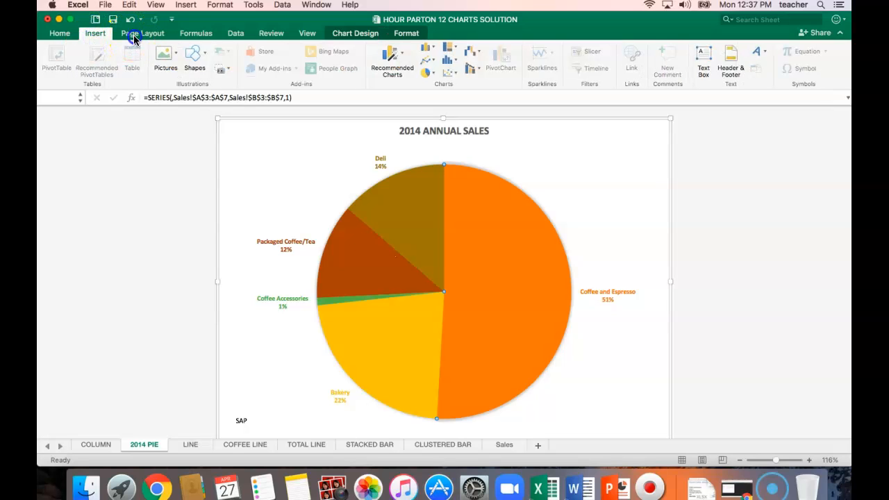
{"action": "left_click", "coordinate": [137, 36]}
{"action": "left_click", "coordinate": [100, 51]}
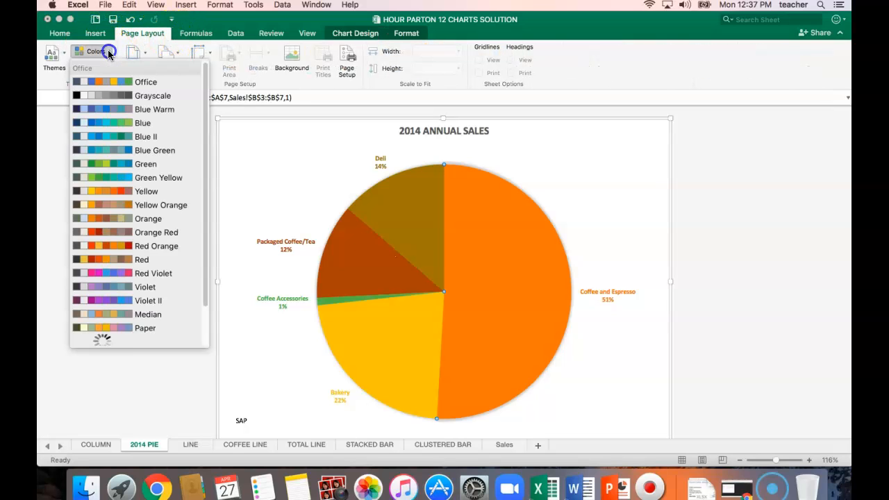
{"action": "left_click", "coordinate": [109, 51]}
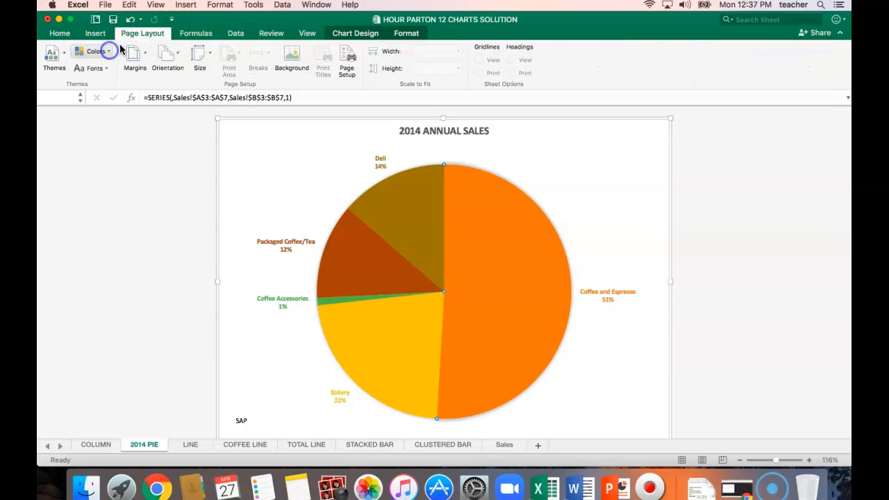
{"action": "left_click", "coordinate": [200, 34]}
{"action": "left_click", "coordinate": [235, 34]}
{"action": "left_click", "coordinate": [265, 35]}
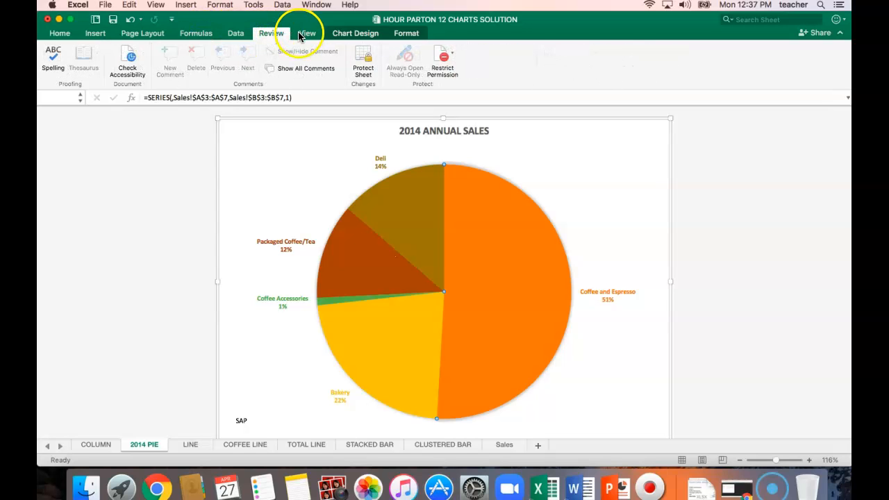
{"action": "left_click", "coordinate": [300, 35]}
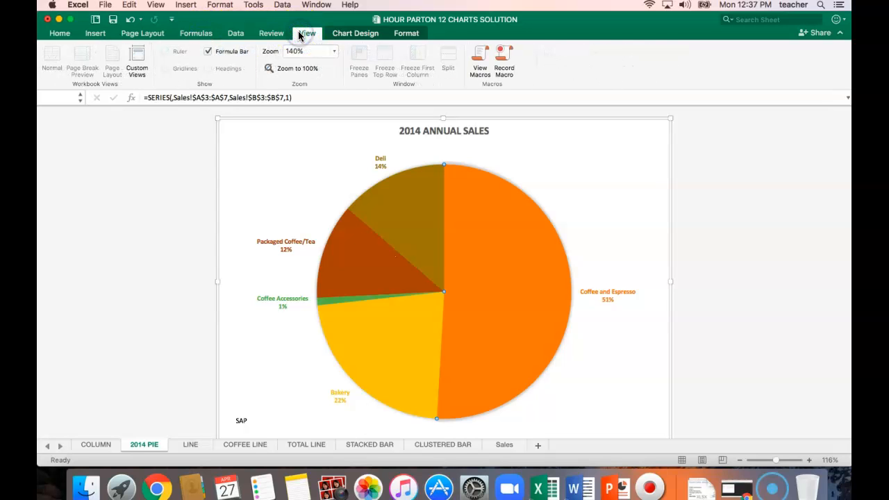
{"action": "left_click", "coordinate": [344, 35]}
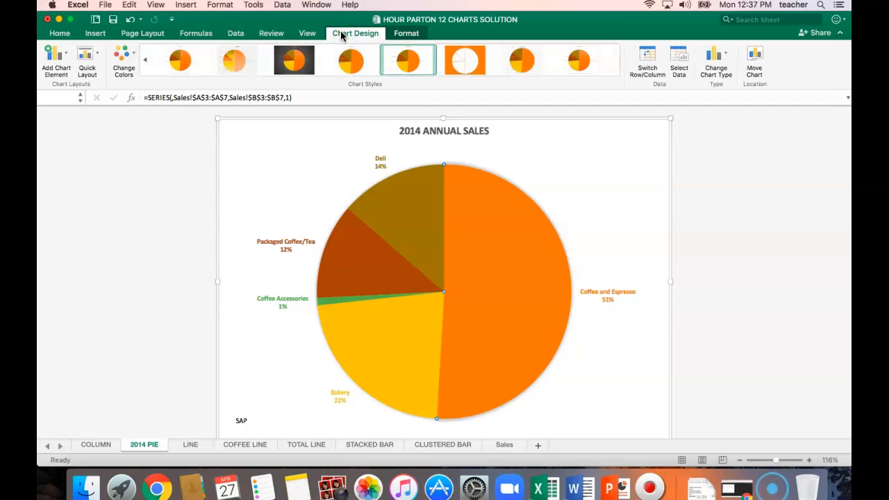
- Give the Coffee and Espresso slice of the pie a solid fill in the darker standard red
{"action": "mouse_move", "coordinate": [461, 265]}
{"action": "double_click", "coordinate": [536, 274]}
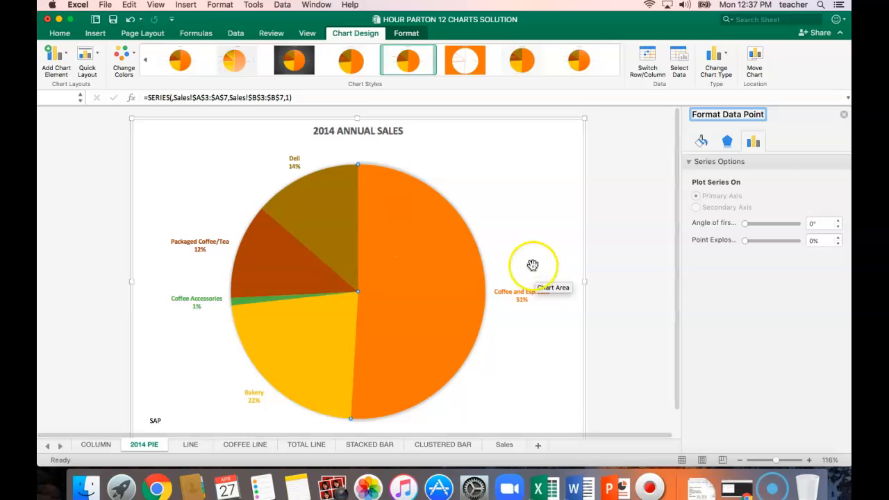
{"action": "mouse_move", "coordinate": [403, 238]}
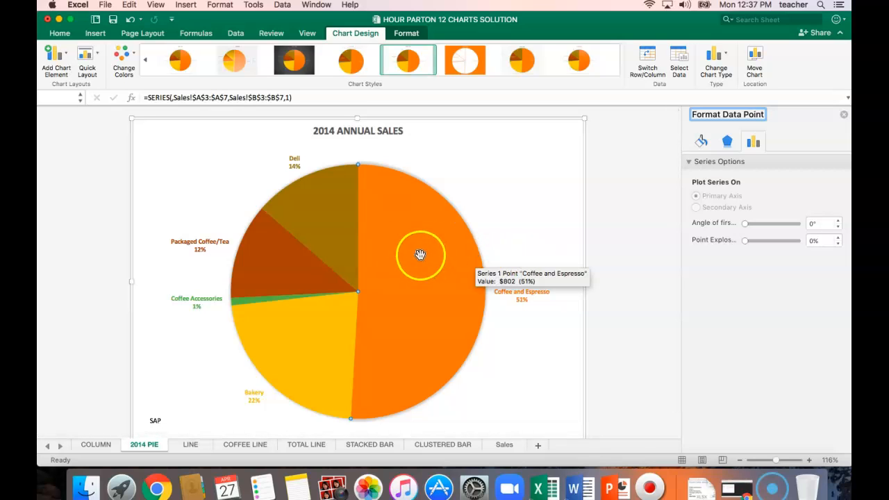
{"action": "left_click", "coordinate": [420, 252]}
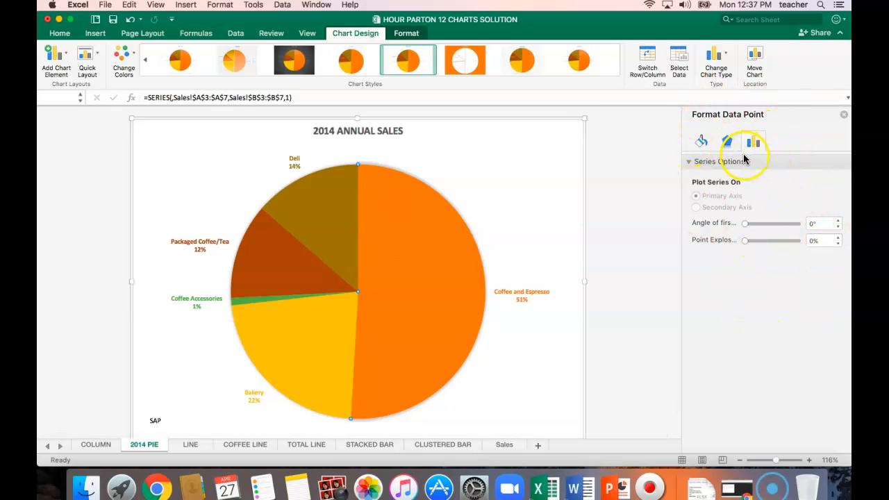
{"action": "left_click", "coordinate": [702, 144]}
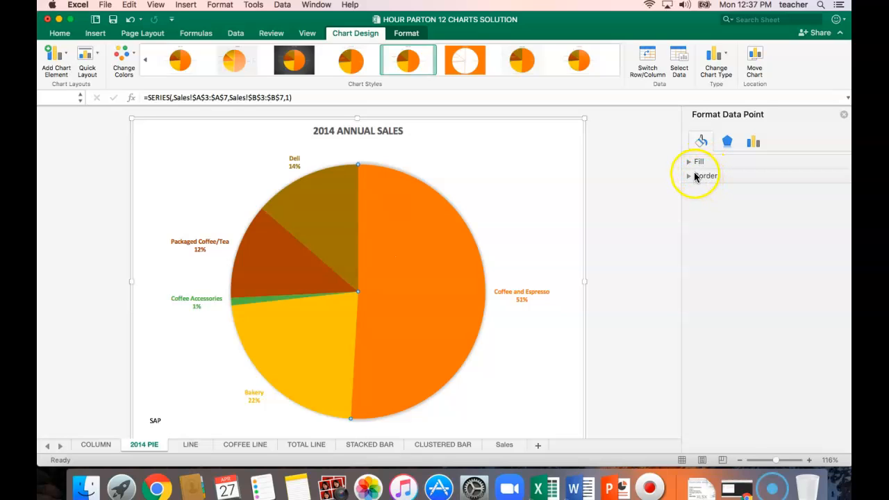
{"action": "left_click", "coordinate": [690, 162]}
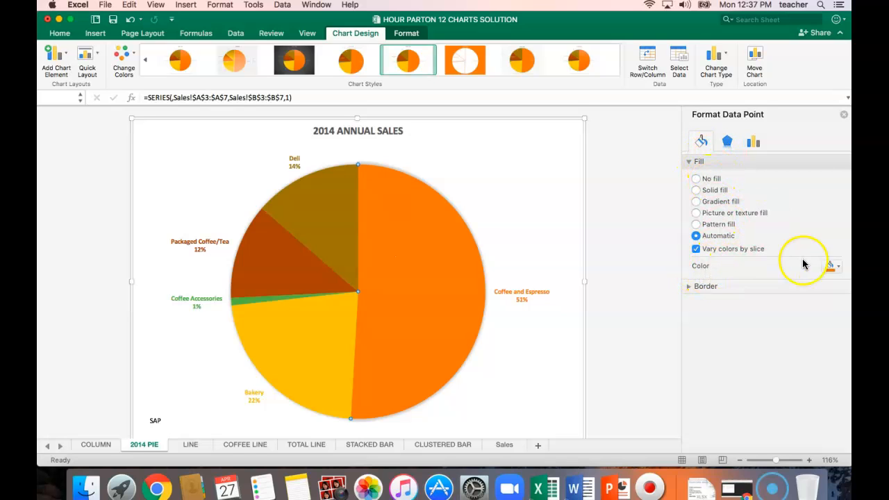
{"action": "left_click", "coordinate": [838, 271]}
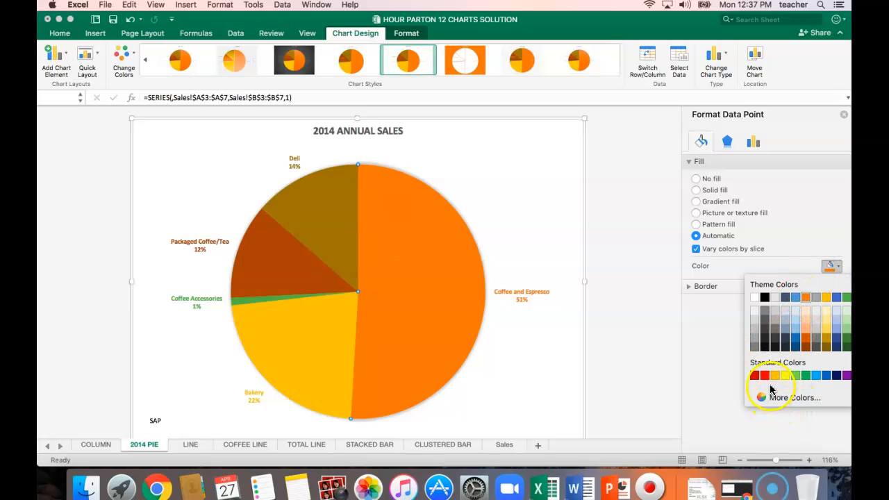
{"action": "left_click", "coordinate": [754, 375]}
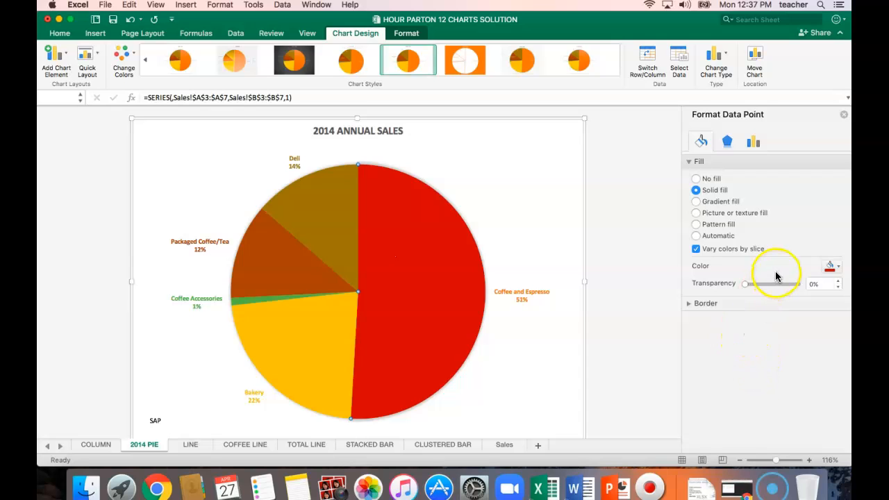
{"action": "left_click", "coordinate": [558, 230]}
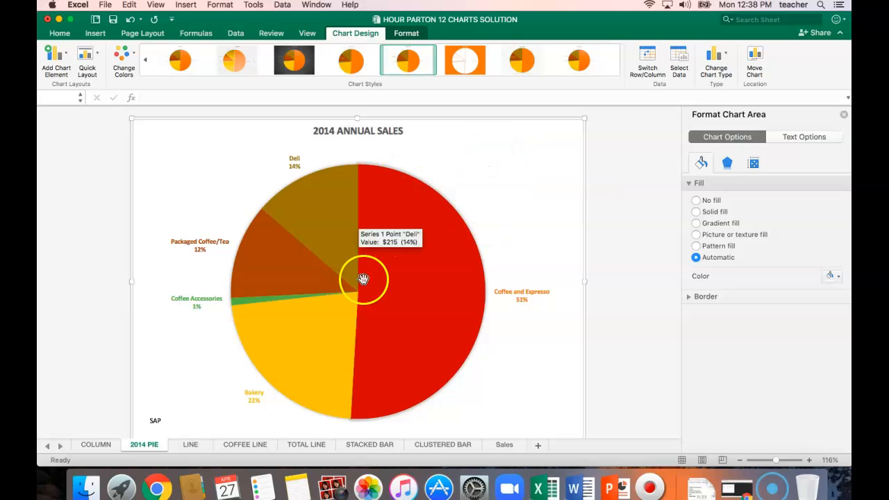
- Move the 2014 PIE sheet ahead of the COLUMN sheet, and switch to the COLUMN sheet
{"action": "left_click", "coordinate": [126, 446]}
{"action": "left_click_drag", "start_coordinate": [80, 448], "coordinate": [82, 449]}
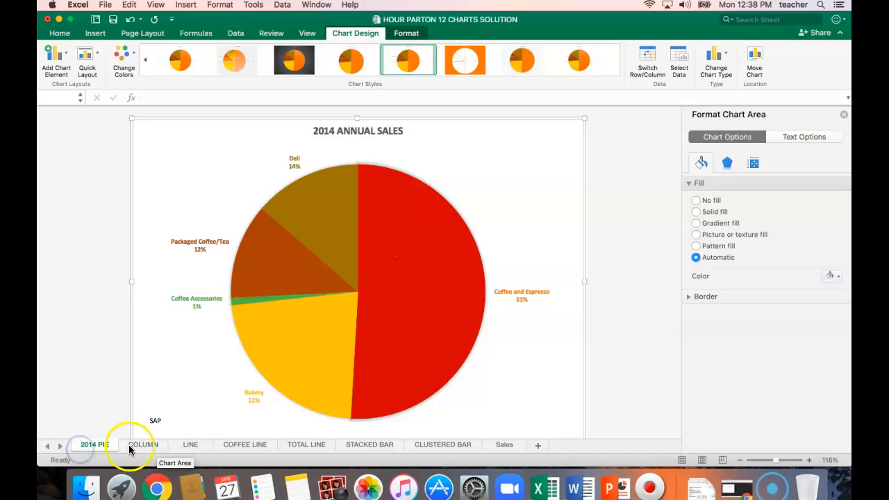
{"action": "left_click", "coordinate": [145, 447]}
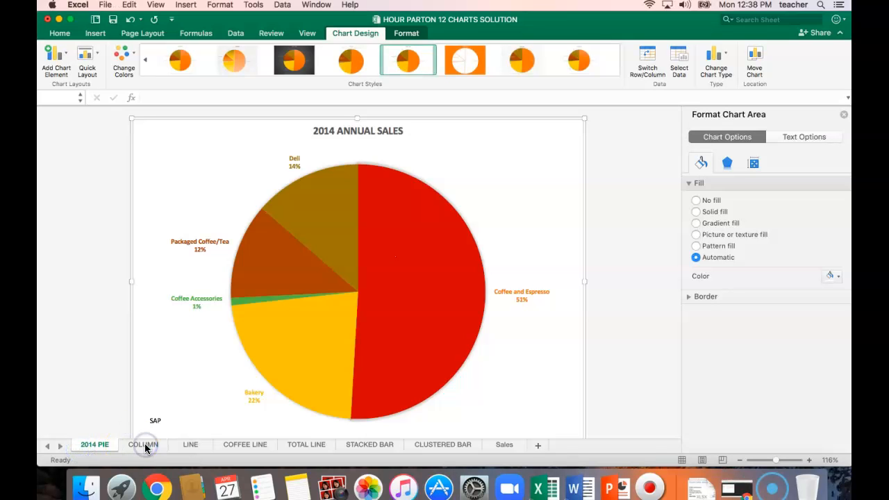
{"action": "left_click", "coordinate": [146, 446]}
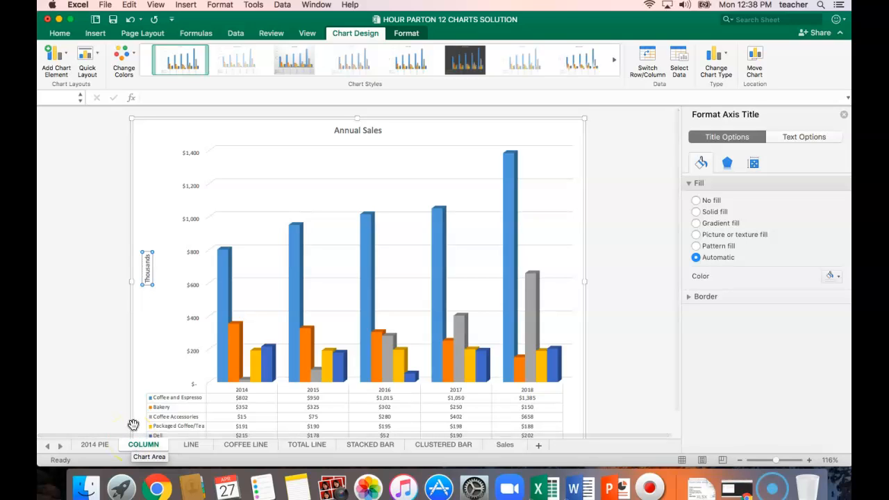
- Give the Coffee and Espresso columns in the Annual Sales chart a solid fill in the darker standard red
{"action": "left_click", "coordinate": [146, 435]}
{"action": "left_click", "coordinate": [507, 249]}
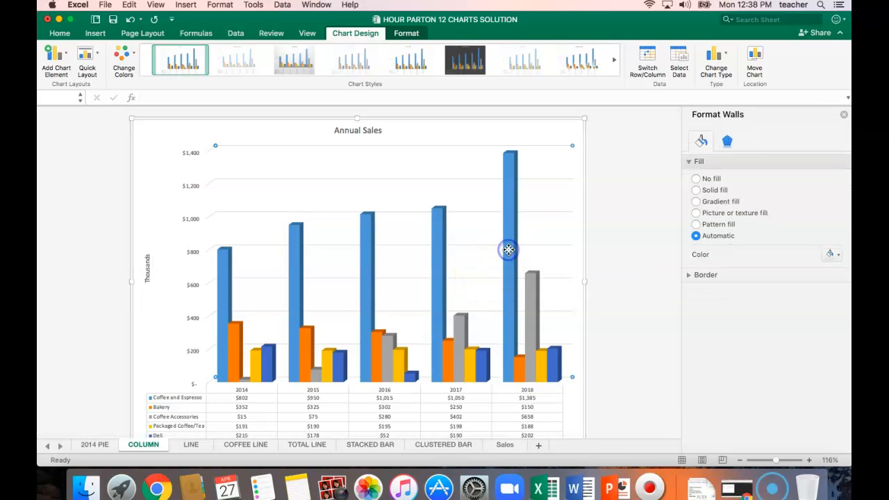
{"action": "left_click", "coordinate": [512, 173]}
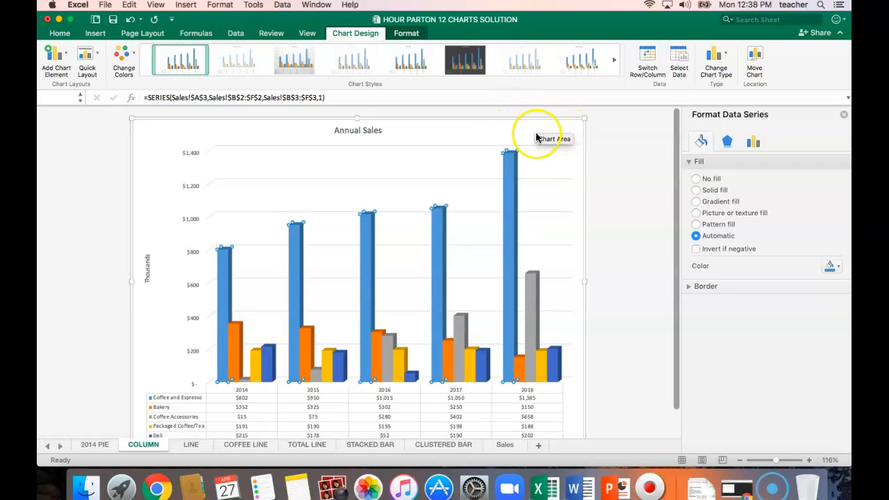
{"action": "left_click", "coordinate": [61, 439]}
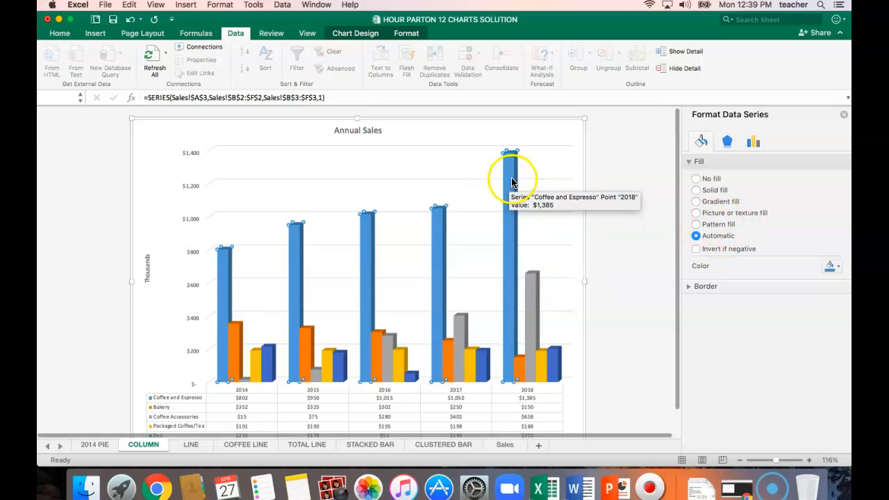
{"action": "left_click", "coordinate": [839, 270]}
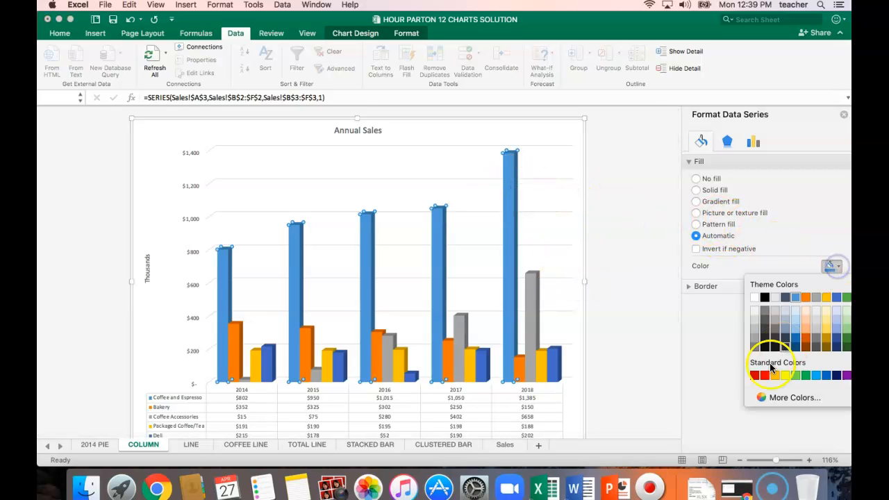
{"action": "left_click", "coordinate": [754, 380]}
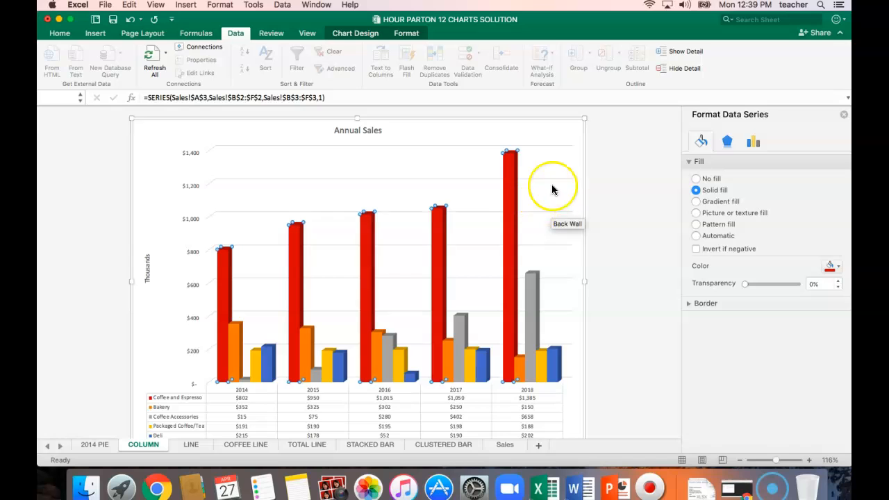
{"action": "left_click", "coordinate": [688, 165]}
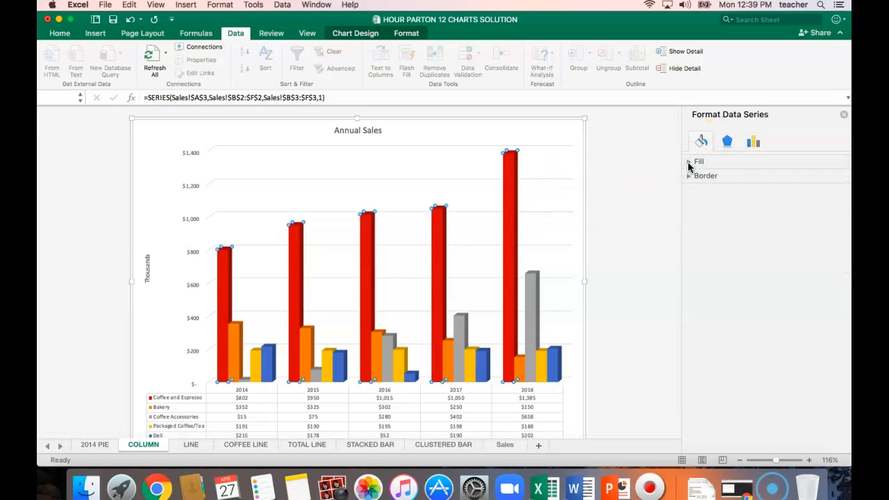
- Examine the shadow, soft edges, 3-D format and column shape settings available for the Coffee and Espresso series
{"action": "left_click", "coordinate": [727, 146]}
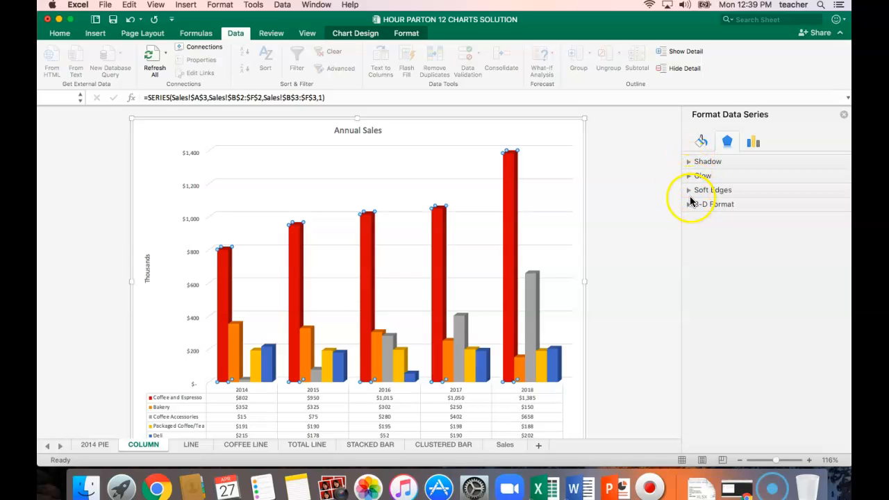
{"action": "left_click", "coordinate": [691, 165]}
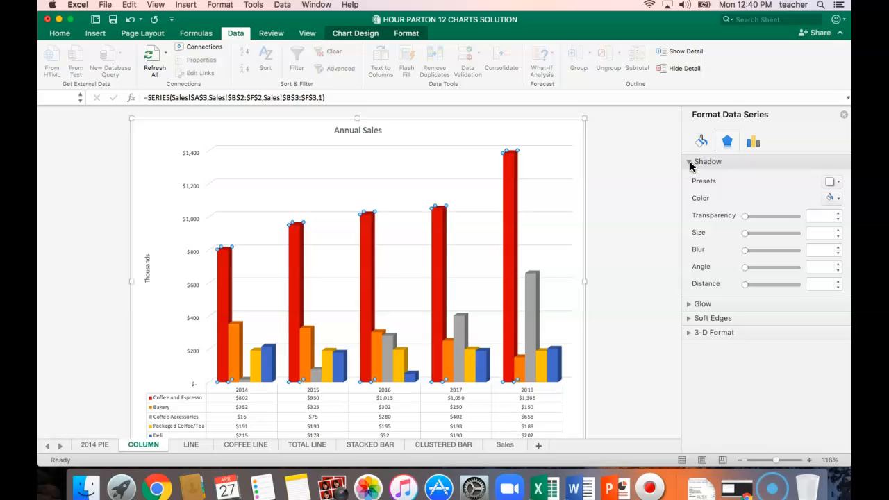
{"action": "left_click", "coordinate": [691, 164]}
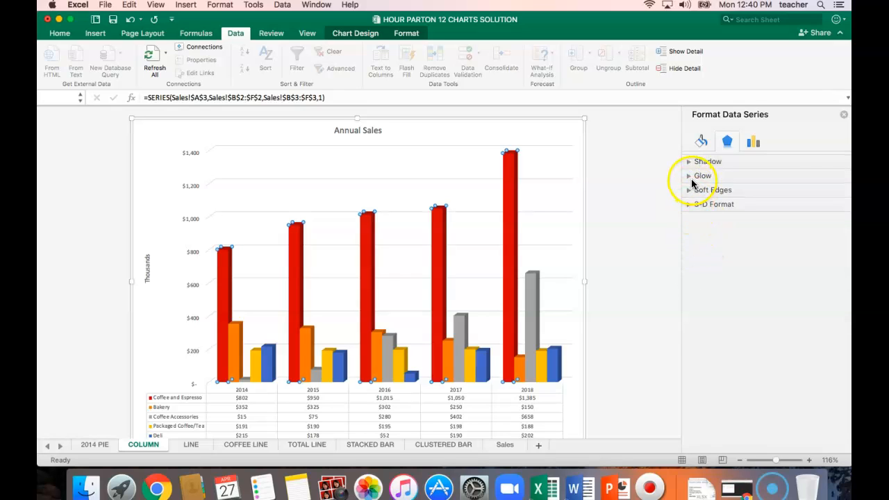
{"action": "left_click", "coordinate": [689, 190]}
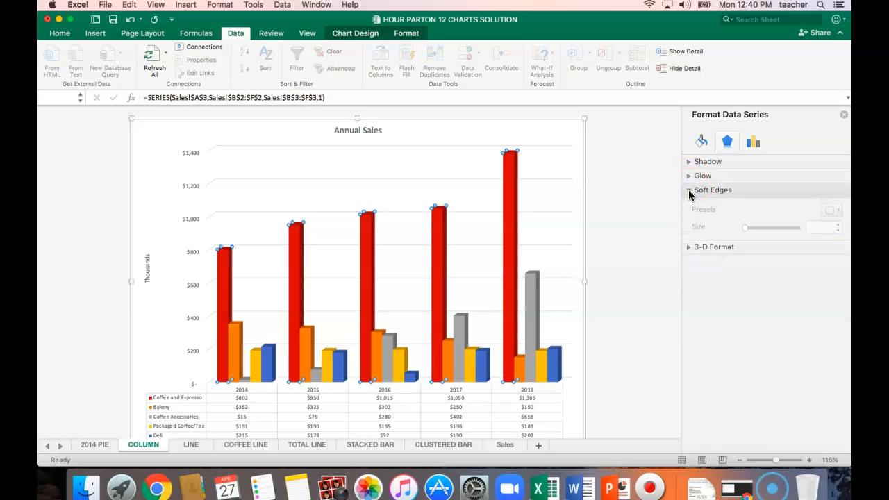
{"action": "left_click", "coordinate": [689, 191]}
{"action": "left_click", "coordinate": [689, 204]}
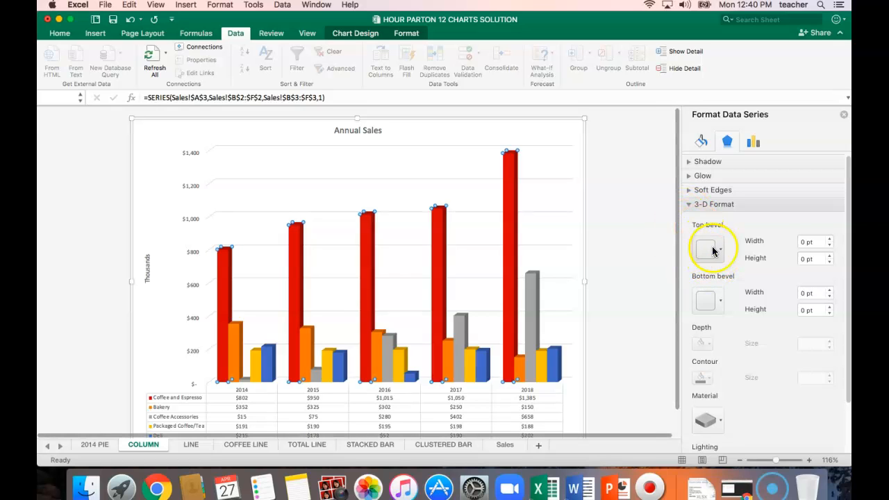
{"action": "left_click", "coordinate": [753, 143]}
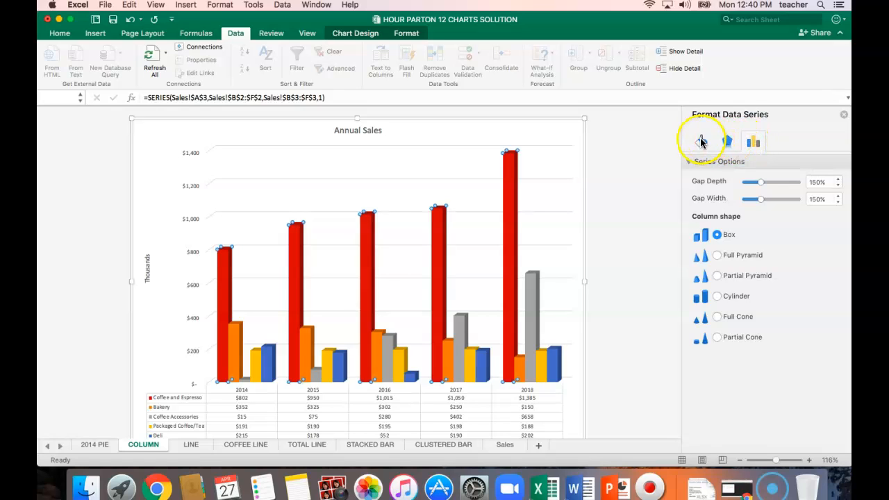
{"action": "left_click", "coordinate": [700, 142]}
{"action": "left_click", "coordinate": [727, 143]}
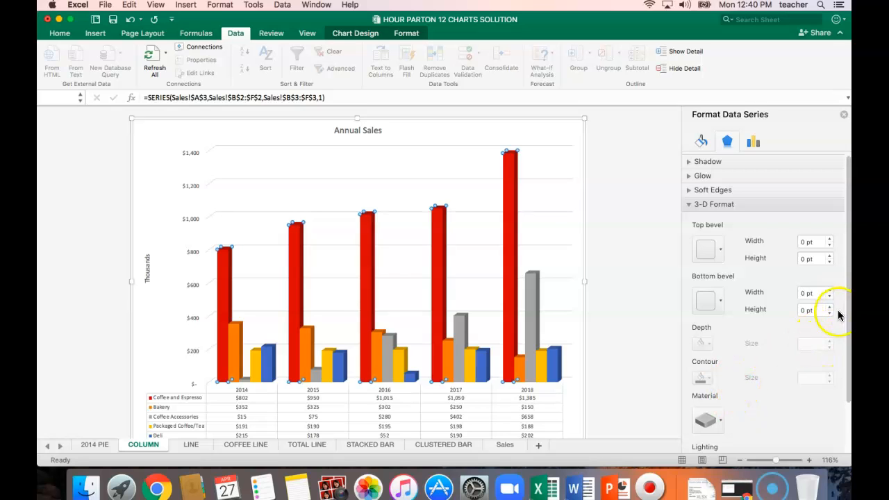
{"action": "scroll", "coordinate": [834, 334], "scroll_direction": "down", "scroll_amount": 3}
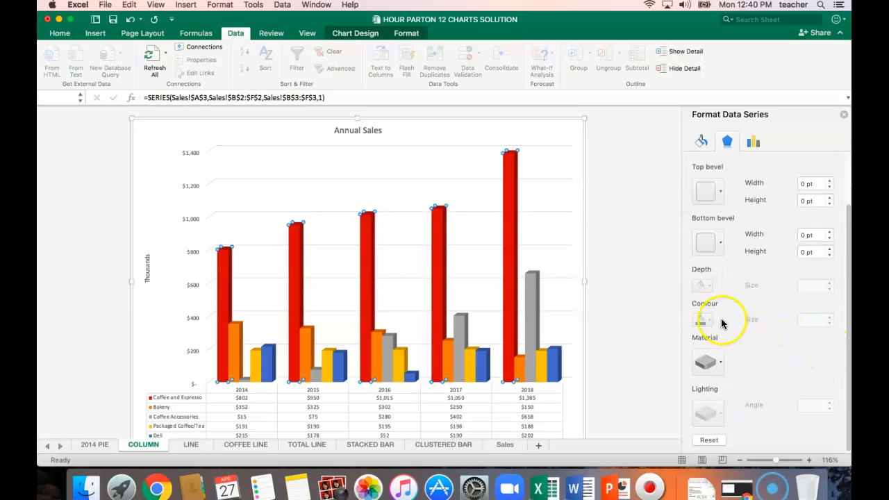
- Give the Coffee and Espresso columns the first rounded top bevel style, 6 pt wide and 6 pt high
{"action": "left_click", "coordinate": [720, 192]}
{"action": "left_click", "coordinate": [717, 194]}
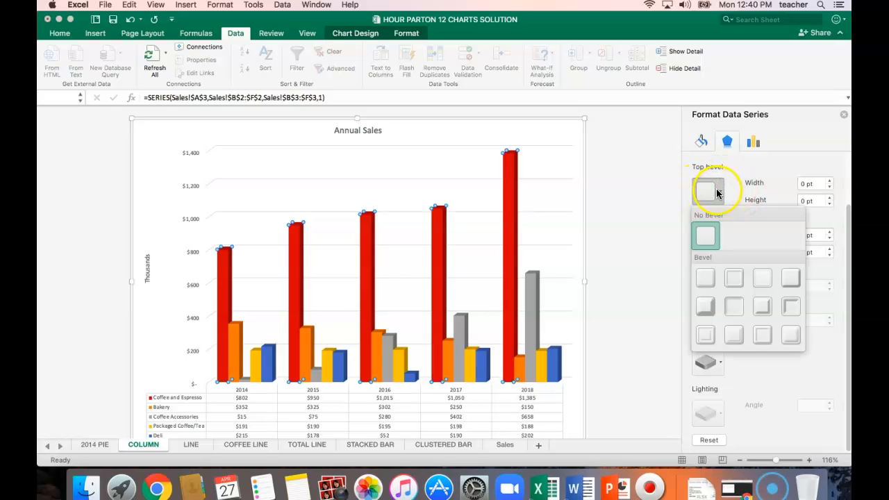
{"action": "left_click", "coordinate": [708, 283]}
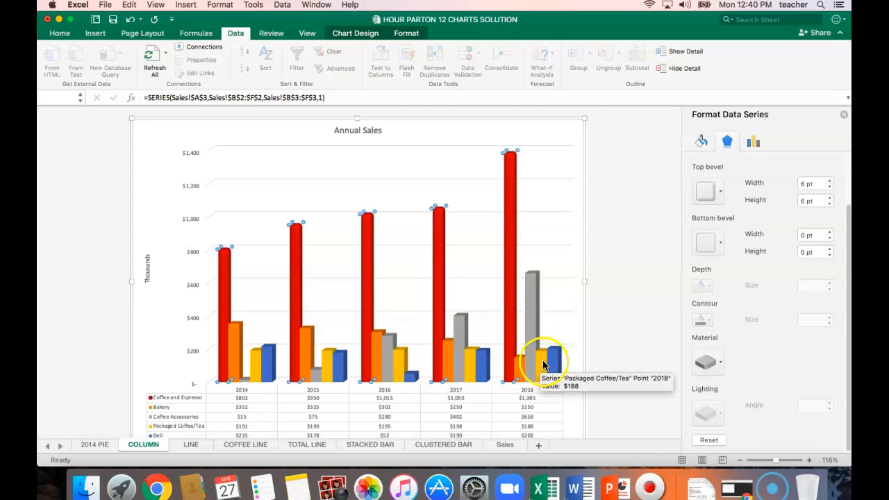
- Apply the same first rounded top bevel style to the Bakery columns and the Coffee Accessories columns
{"action": "left_click", "coordinate": [523, 368]}
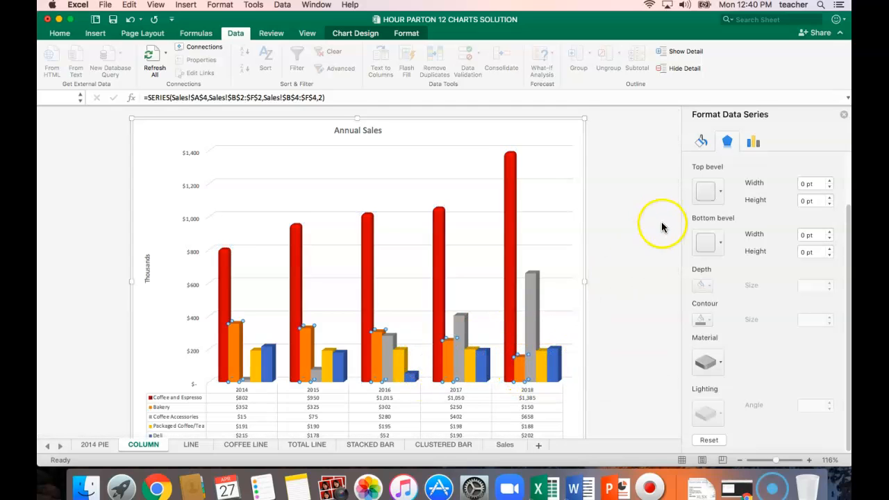
{"action": "left_click", "coordinate": [707, 192]}
{"action": "left_click", "coordinate": [708, 278]}
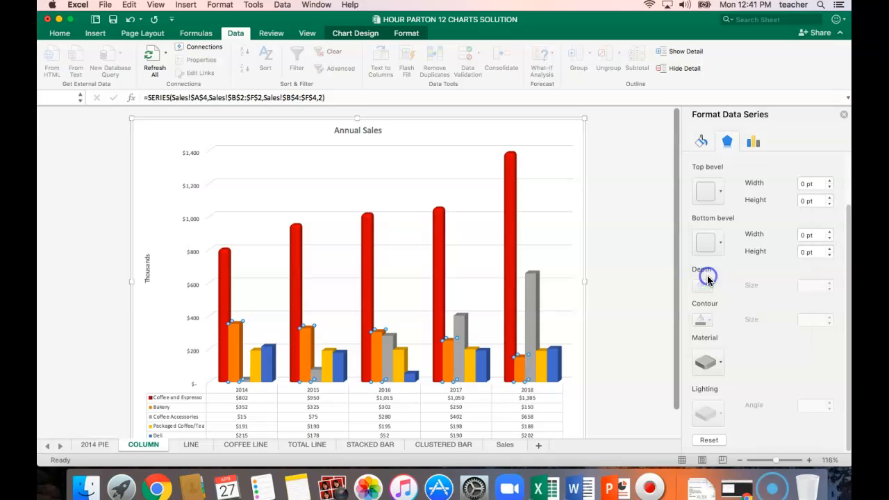
{"action": "left_click", "coordinate": [536, 282]}
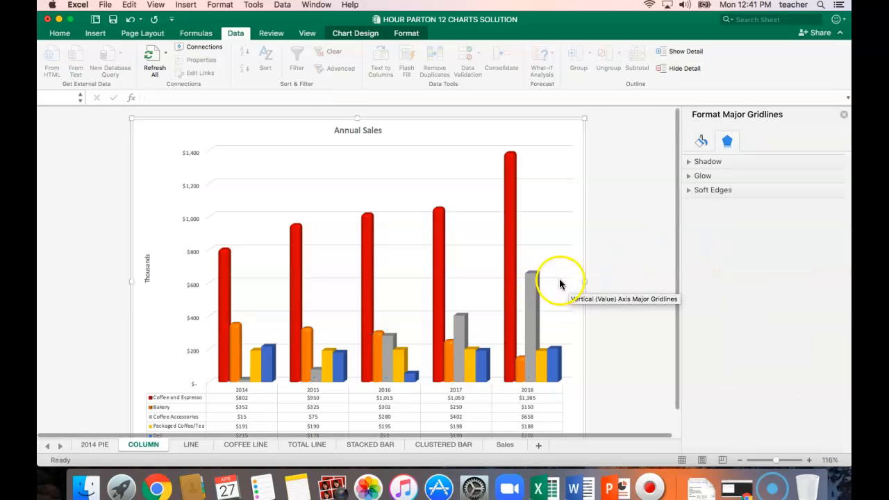
{"action": "left_click", "coordinate": [532, 278]}
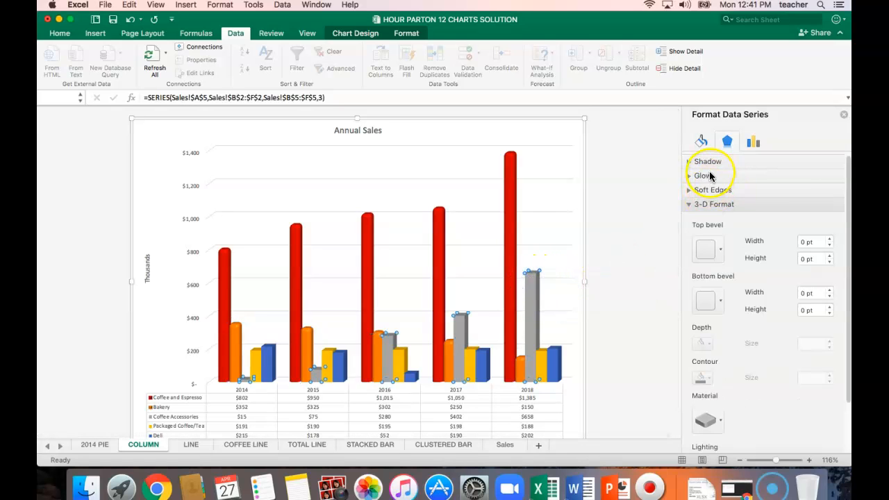
{"action": "left_click", "coordinate": [708, 248]}
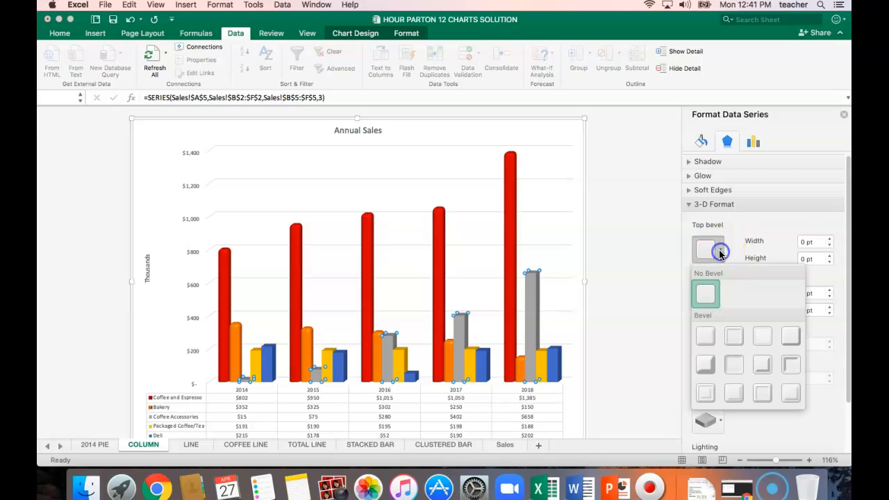
{"action": "left_click", "coordinate": [705, 337]}
- Apply the first rounded top bevel style to the Packaged Coffee/Tea columns and the Deli columns
{"action": "left_click", "coordinate": [542, 359]}
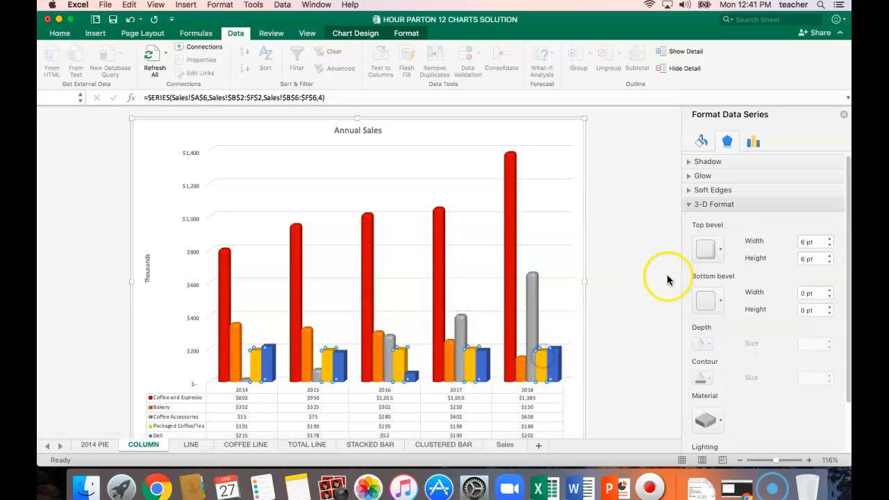
{"action": "left_click", "coordinate": [708, 250]}
{"action": "left_click", "coordinate": [707, 334]}
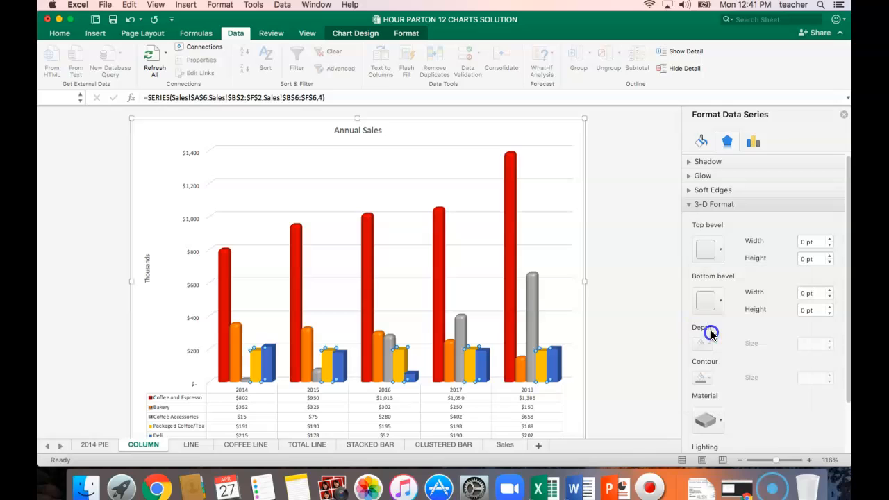
{"action": "left_click", "coordinate": [550, 364]}
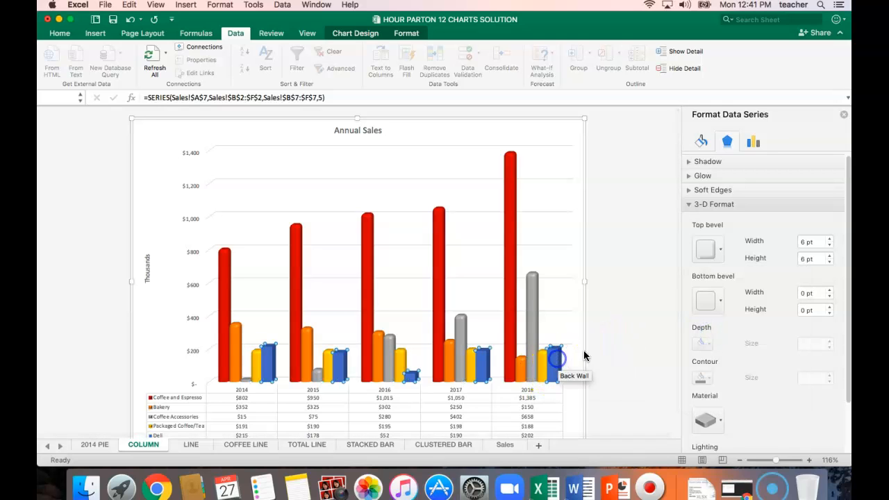
{"action": "left_click", "coordinate": [720, 249]}
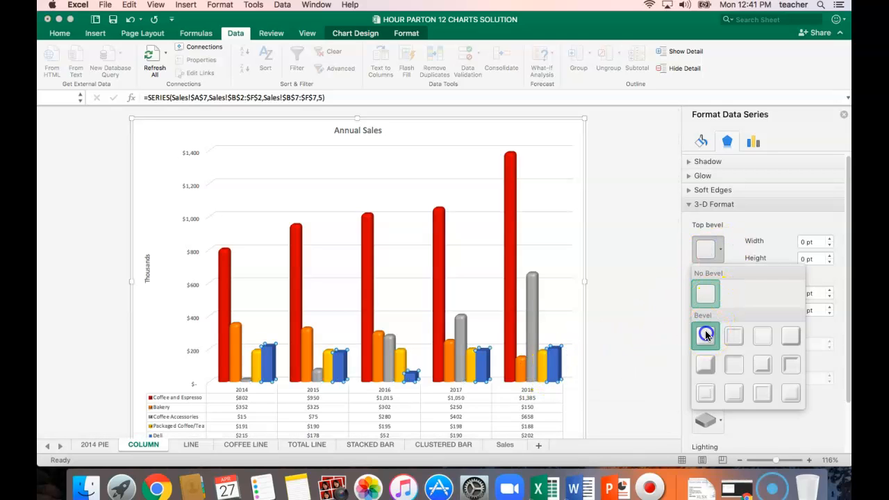
{"action": "left_click", "coordinate": [706, 335]}
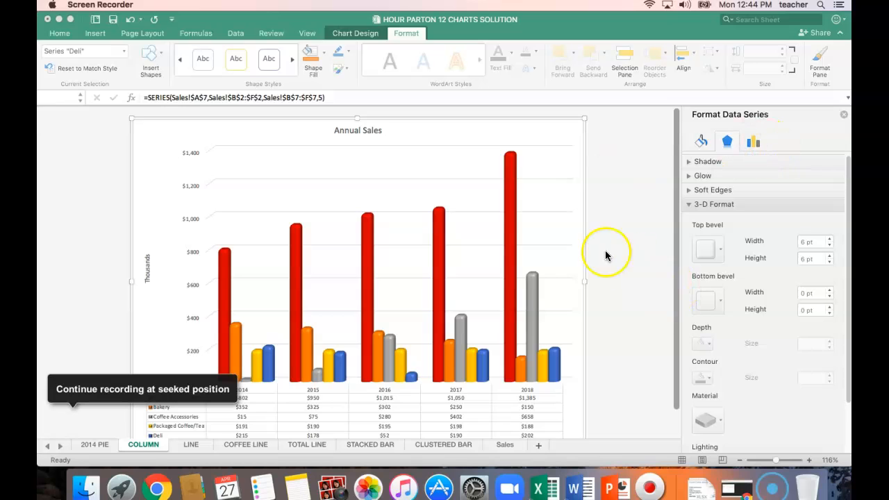
- Examine the fill, 3-D format, column shape and border settings of the Coffee and Espresso series
{"action": "left_click", "coordinate": [509, 182]}
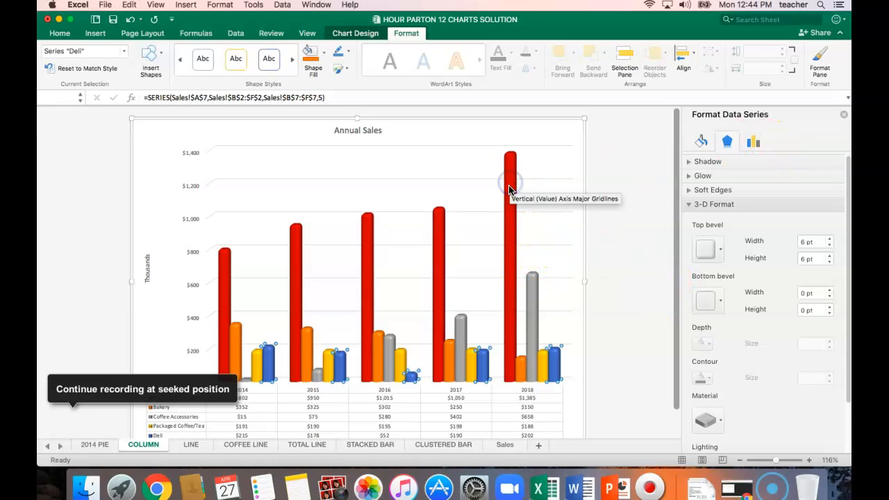
{"action": "left_click", "coordinate": [509, 190]}
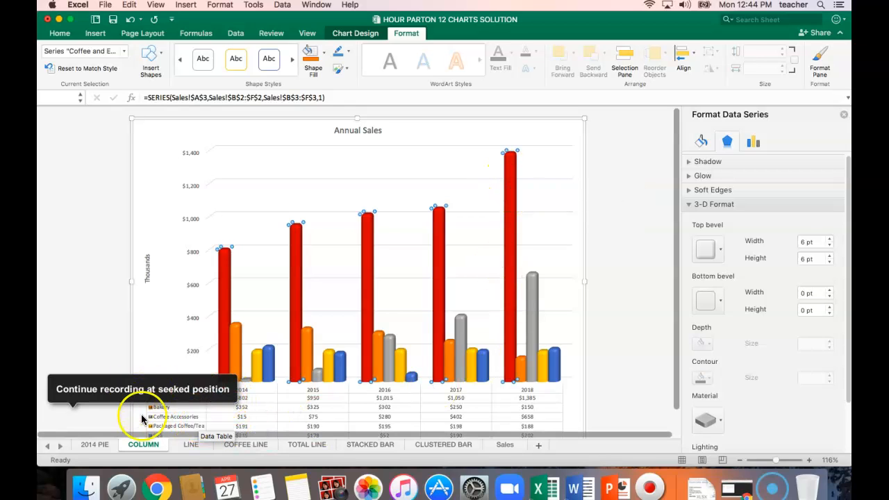
{"action": "left_click", "coordinate": [111, 389]}
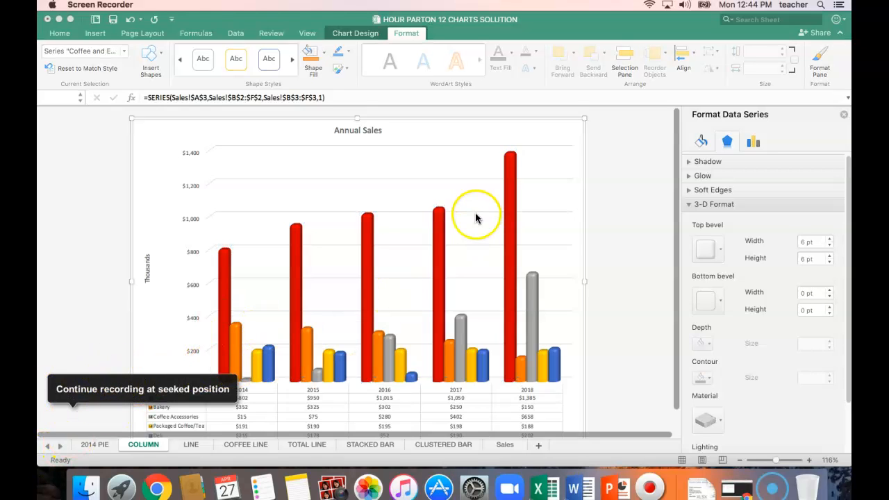
{"action": "left_click", "coordinate": [512, 186]}
{"action": "left_click", "coordinate": [702, 144]}
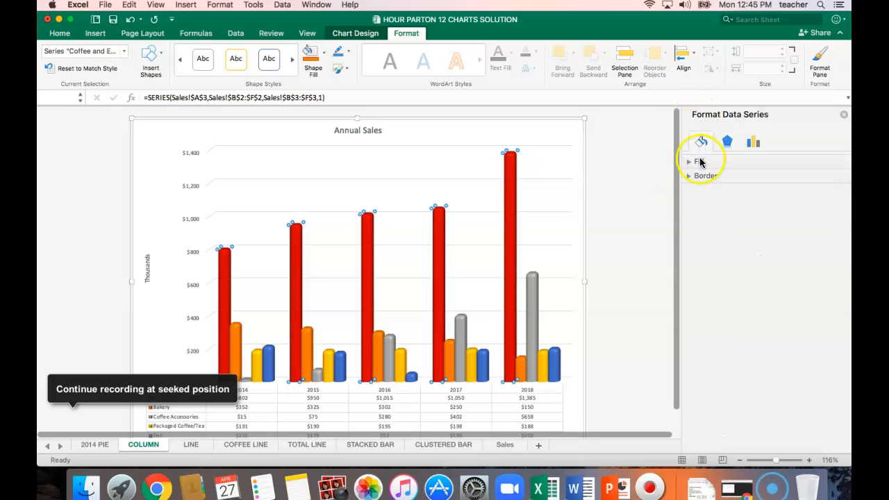
{"action": "left_click", "coordinate": [688, 163]}
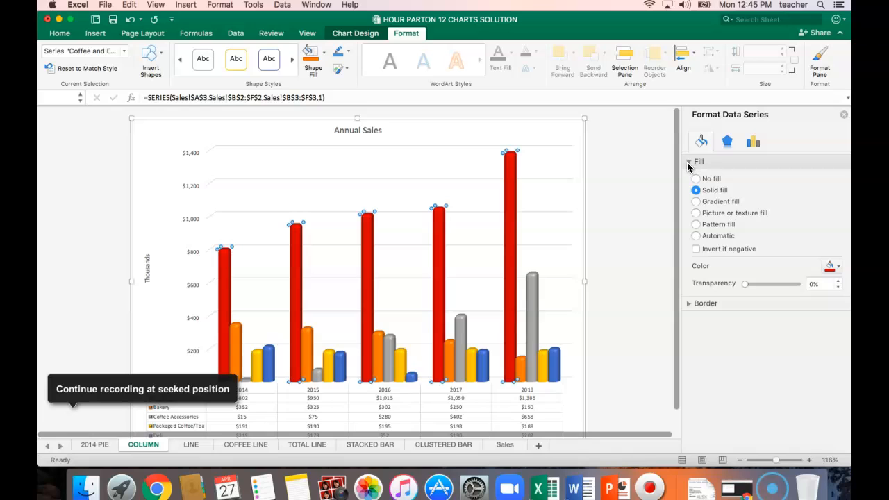
{"action": "left_click", "coordinate": [689, 163]}
{"action": "left_click", "coordinate": [727, 142]}
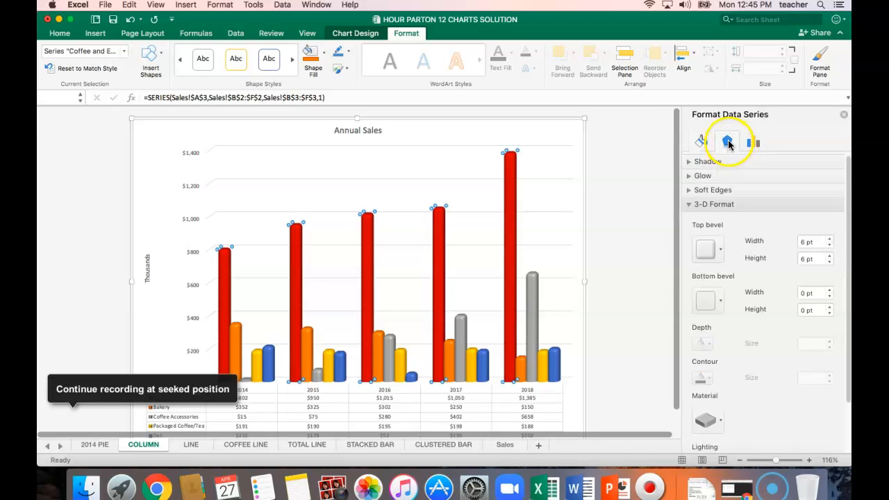
{"action": "left_click", "coordinate": [755, 142]}
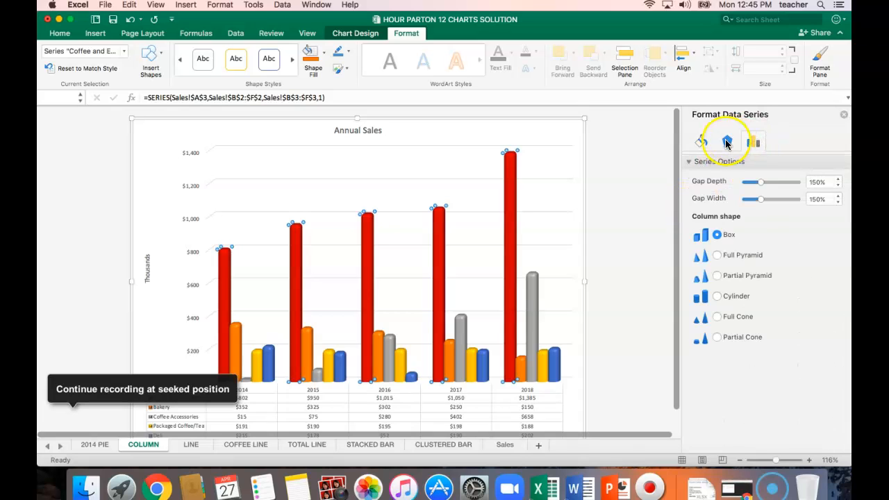
{"action": "left_click", "coordinate": [725, 143]}
{"action": "left_click", "coordinate": [699, 146]}
{"action": "left_click", "coordinate": [690, 176]}
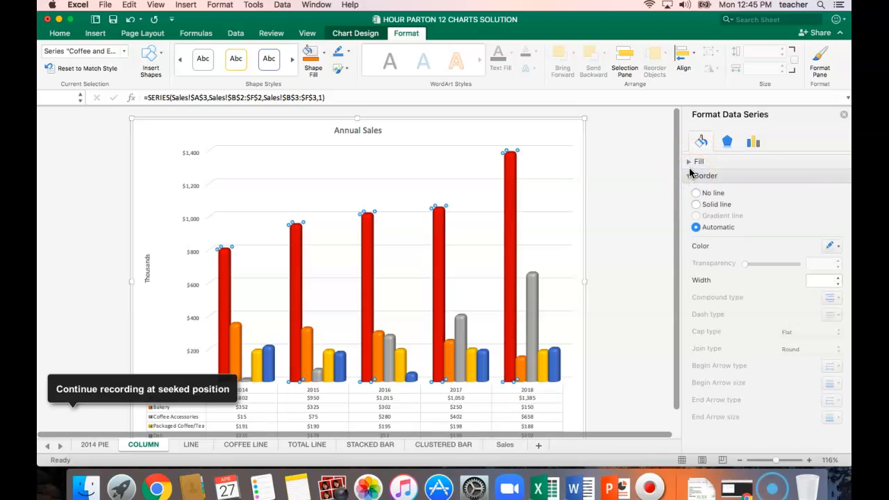
- Fill the Coffee and Espresso columns with the dark brown marble texture
{"action": "left_click", "coordinate": [686, 162]}
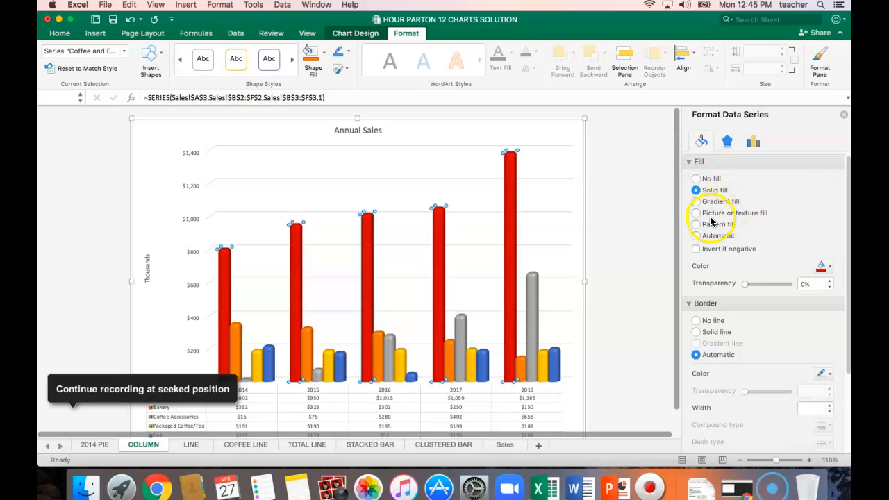
{"action": "left_click", "coordinate": [696, 213]}
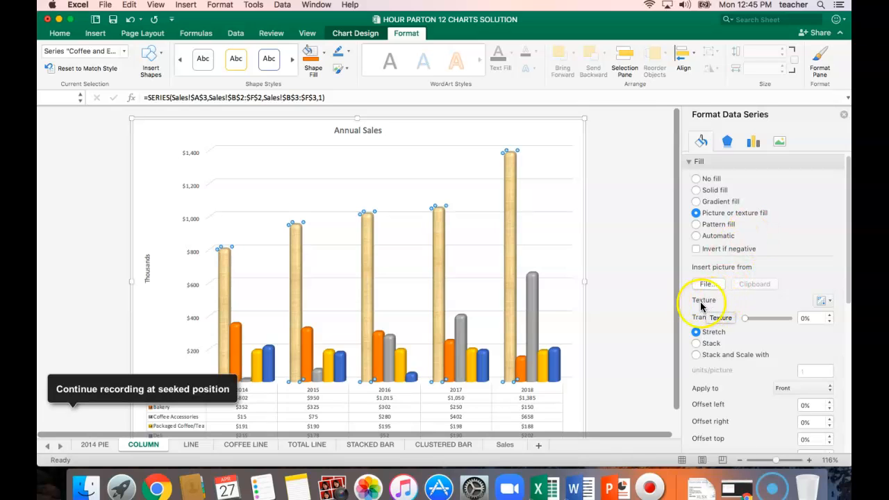
{"action": "left_click", "coordinate": [830, 301]}
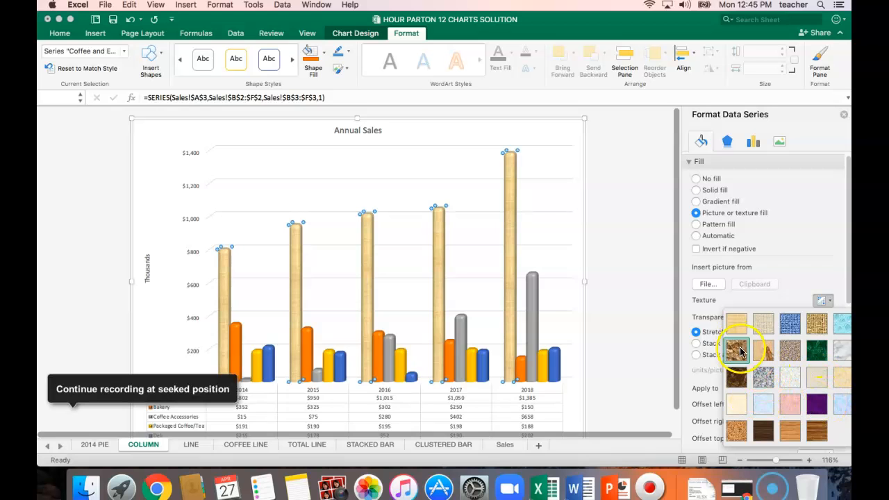
{"action": "left_click", "coordinate": [736, 384]}
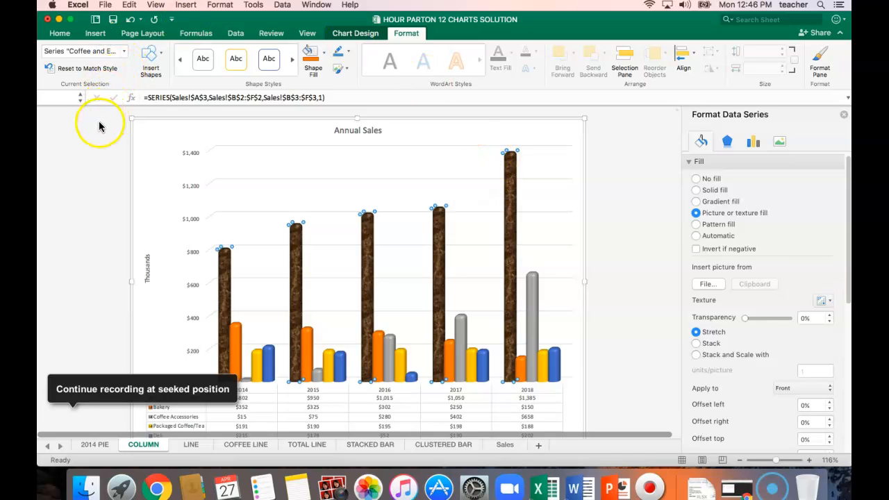
- Save the workbook and deselect the Annual Sales column chart
{"action": "left_click", "coordinate": [114, 20]}
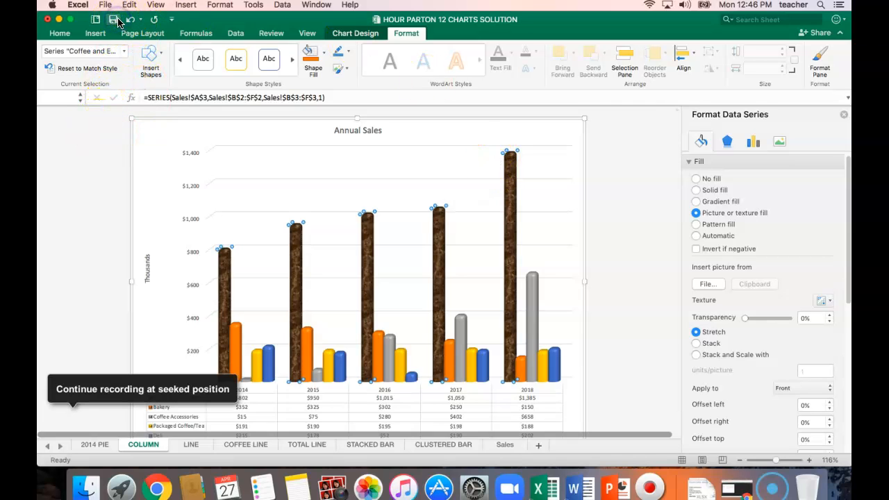
{"action": "left_click", "coordinate": [106, 75]}
{"action": "left_click", "coordinate": [85, 190]}
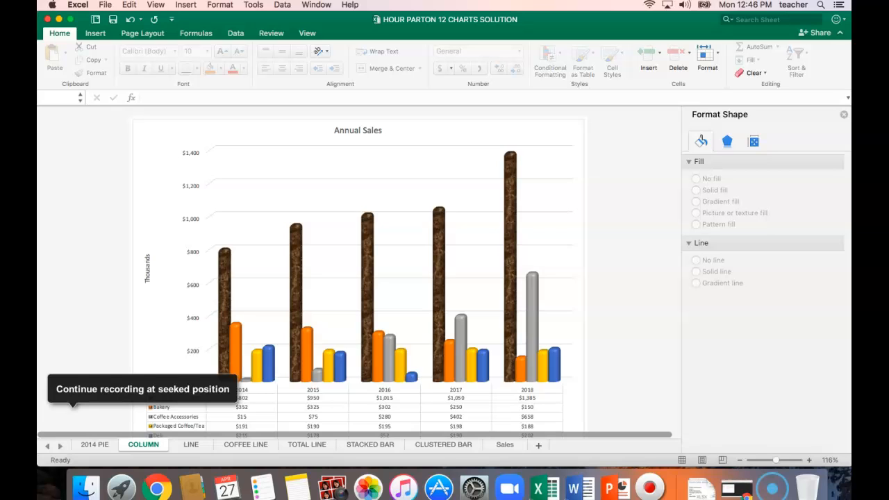
- Switch to the LINE sheet and select the chart area of the Annual Sales (Thousands) line chart
{"action": "left_click", "coordinate": [190, 444]}
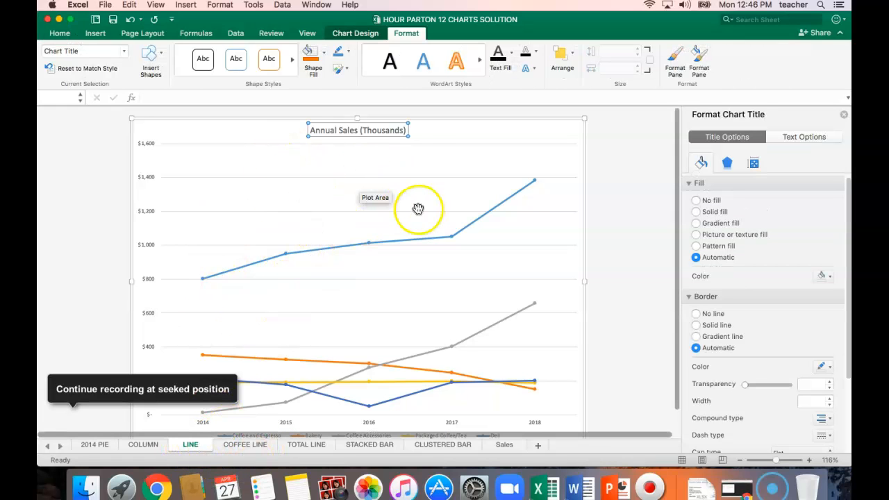
{"action": "left_click", "coordinate": [406, 135]}
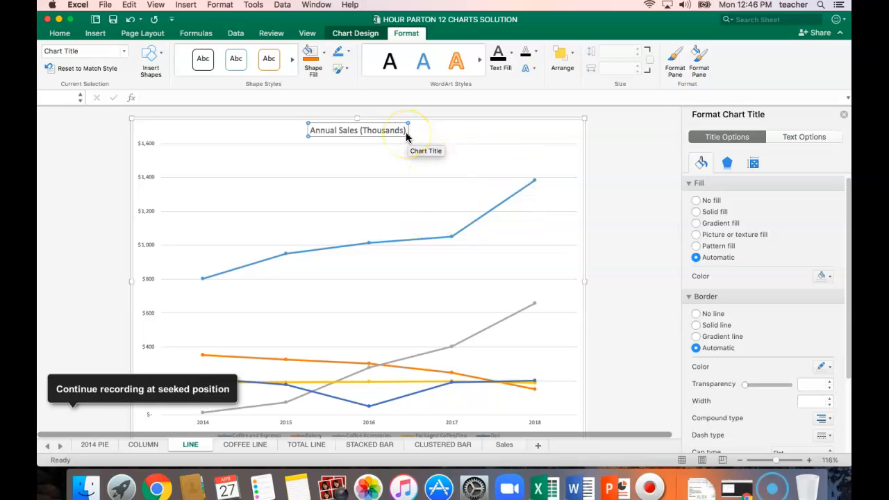
{"action": "left_click", "coordinate": [405, 35]}
{"action": "left_click", "coordinate": [406, 35]}
{"action": "left_click", "coordinate": [416, 33]}
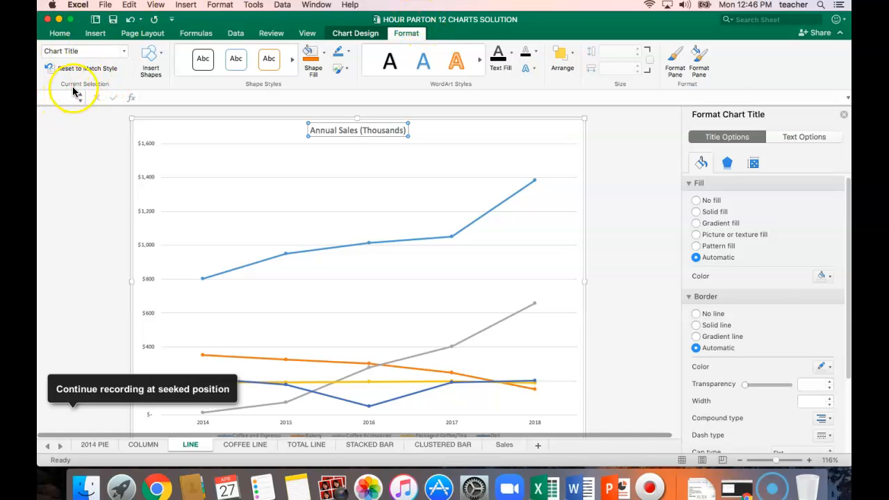
{"action": "left_click", "coordinate": [125, 53]}
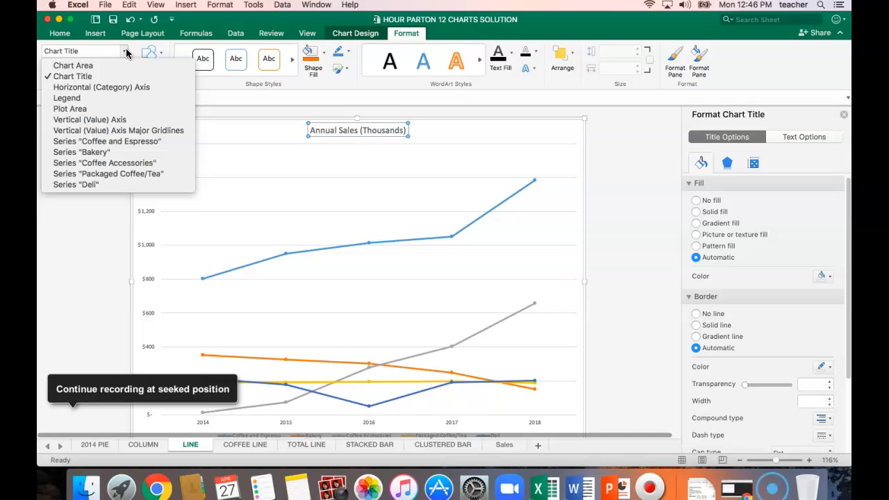
{"action": "left_click", "coordinate": [91, 65]}
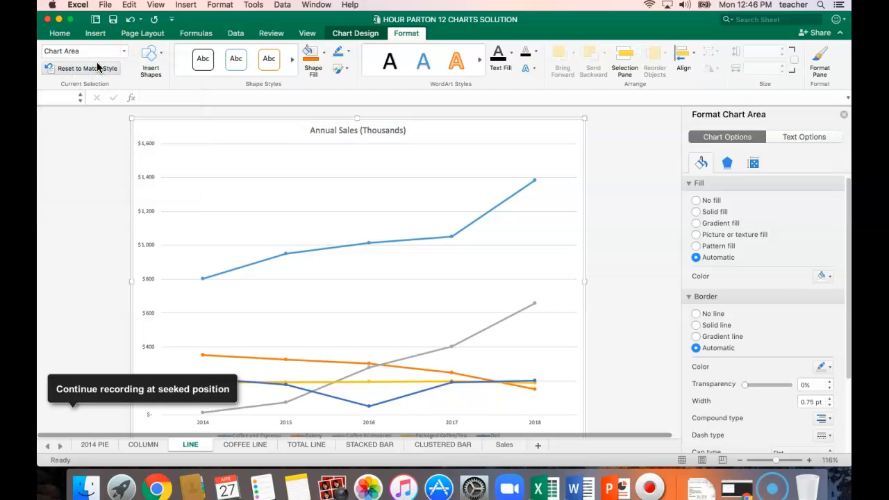
{"action": "left_click", "coordinate": [141, 126]}
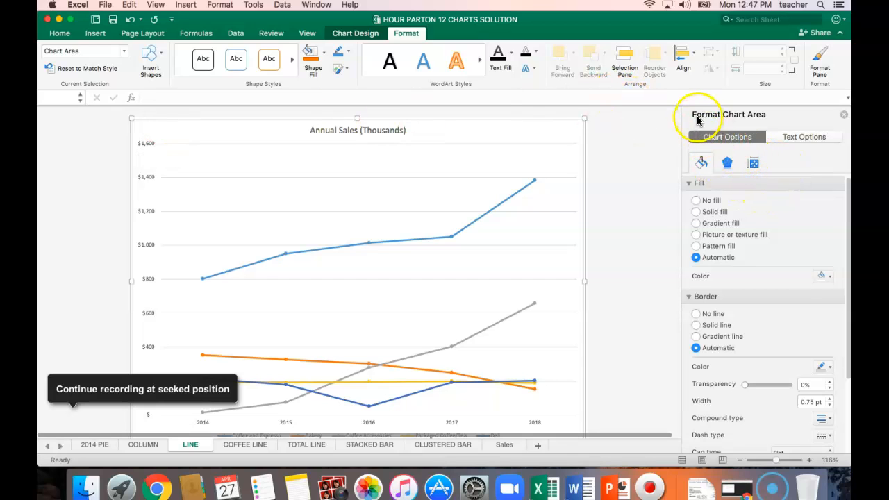
- Apply the blue outlined theme shape style to the chart area of the Annual Sales line chart
{"action": "left_click", "coordinate": [690, 183]}
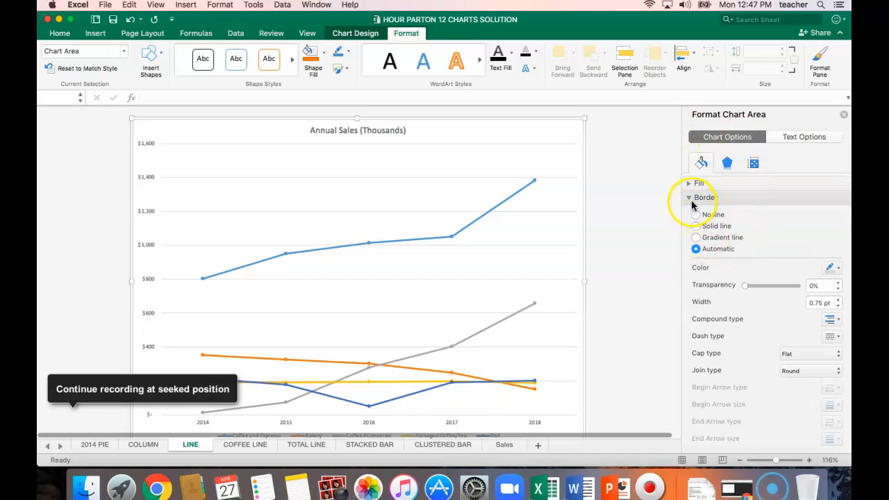
{"action": "left_click", "coordinate": [689, 197]}
{"action": "left_click", "coordinate": [691, 199]}
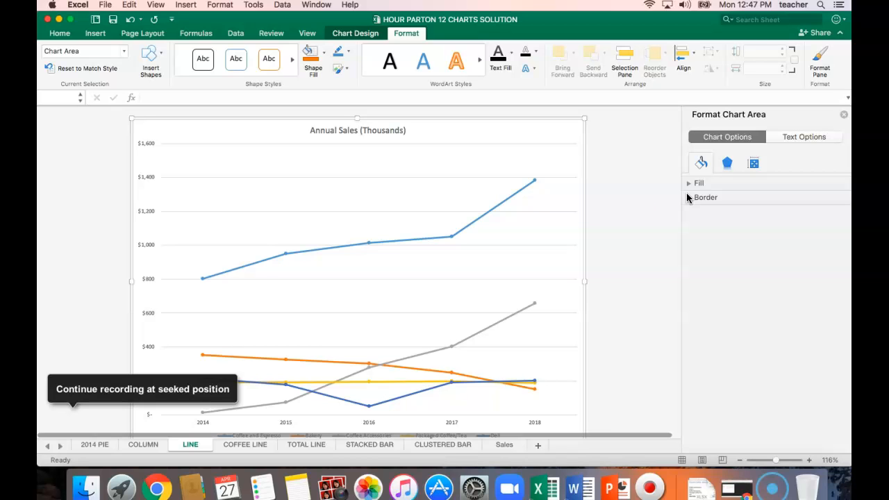
{"action": "left_click", "coordinate": [236, 79]}
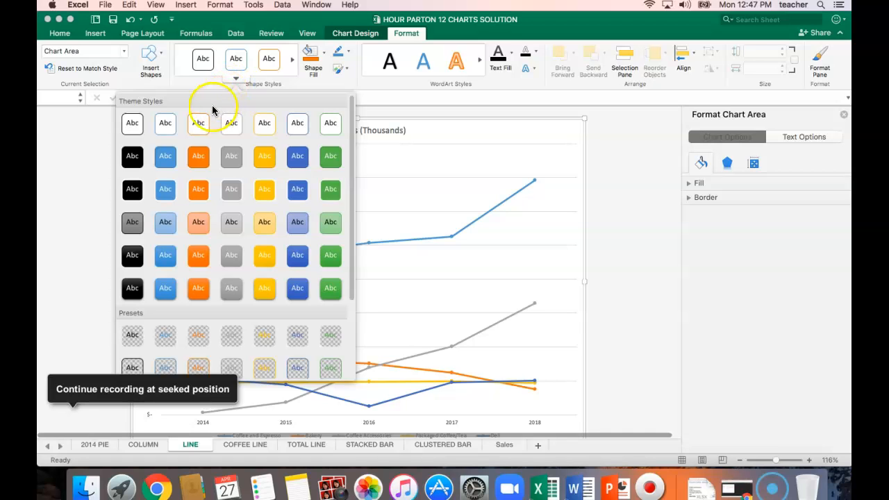
{"action": "left_click", "coordinate": [169, 127]}
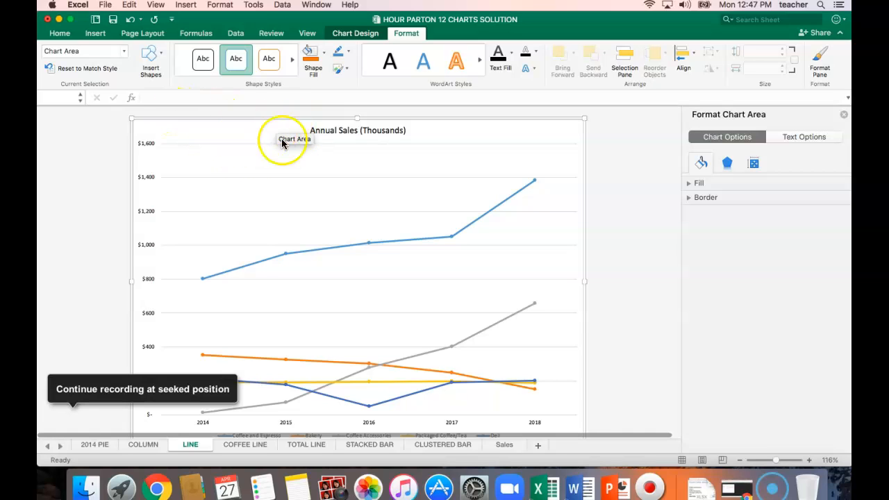
- Set the line chart area's solid border width to 2.5 pt
{"action": "left_click", "coordinate": [350, 53]}
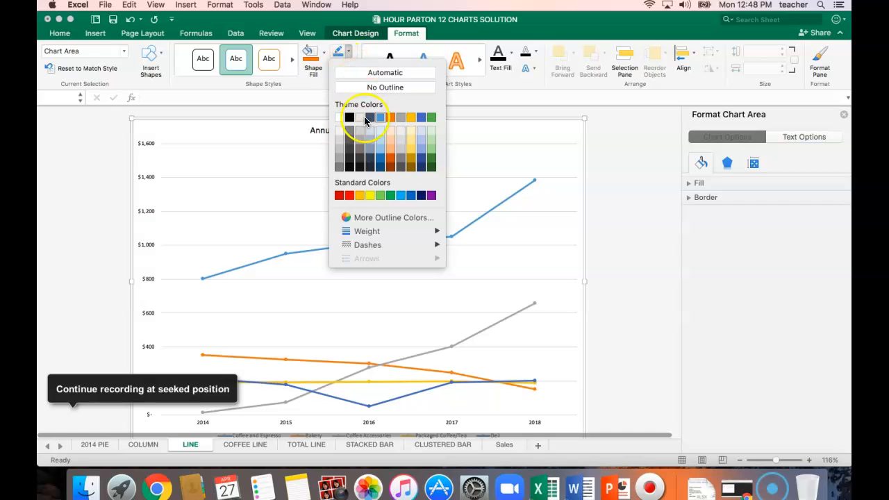
{"action": "mouse_move", "coordinate": [374, 231]}
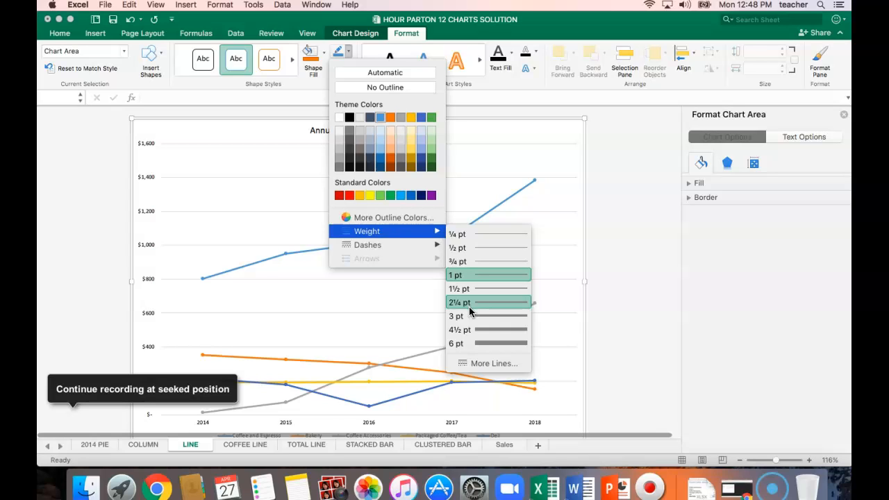
{"action": "left_click", "coordinate": [708, 200]}
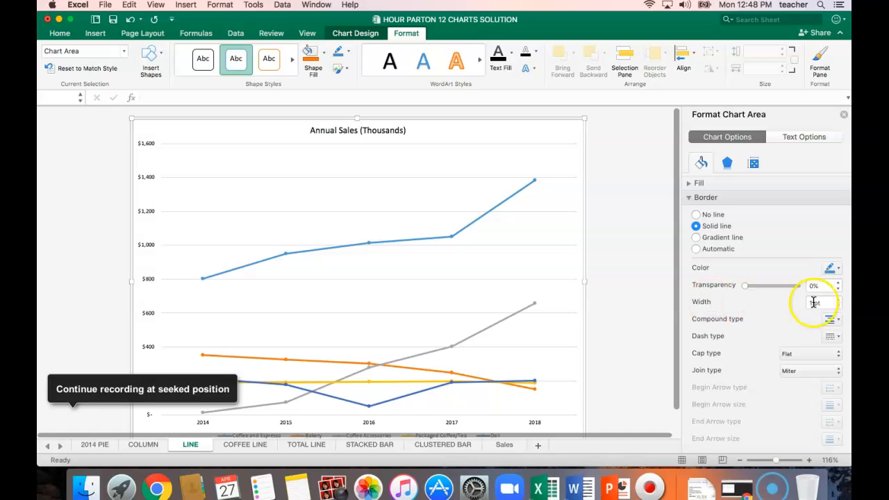
{"action": "left_click", "coordinate": [839, 303]}
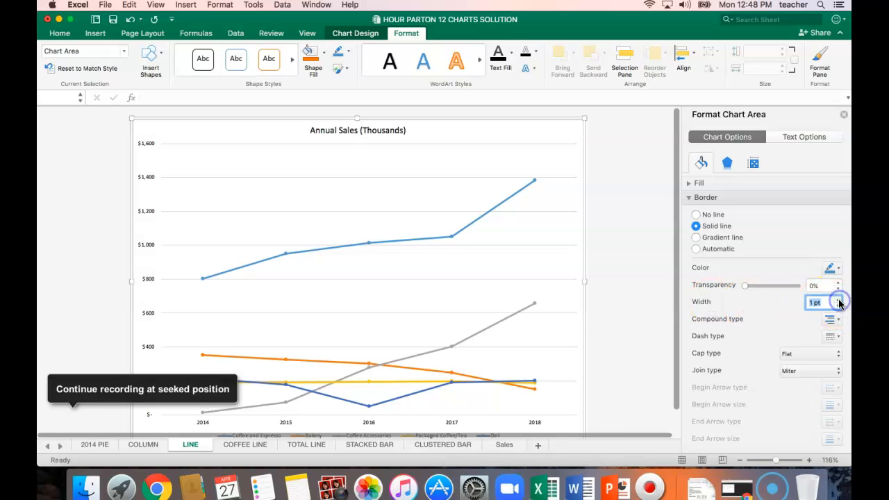
{"action": "left_click", "coordinate": [839, 299]}
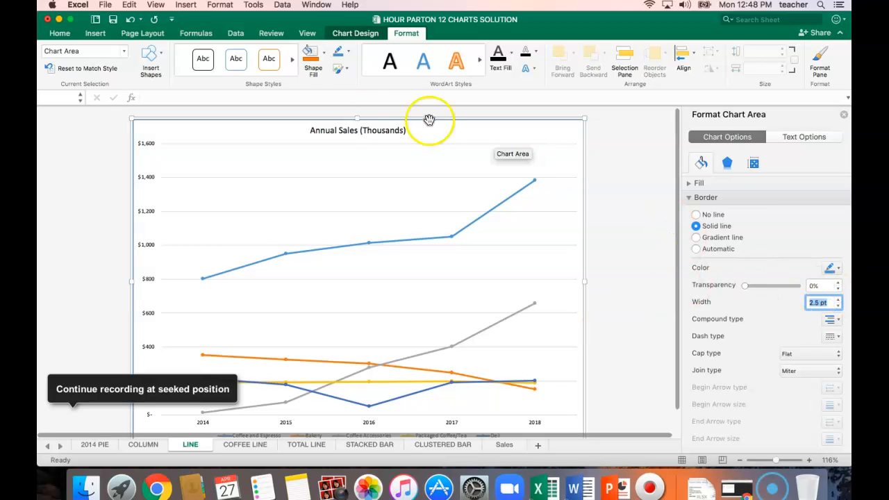
- Try the 2¼ pt outline weight on the chart area, return its border width to 2.5 pt and deselect the chart
{"action": "left_click", "coordinate": [348, 52]}
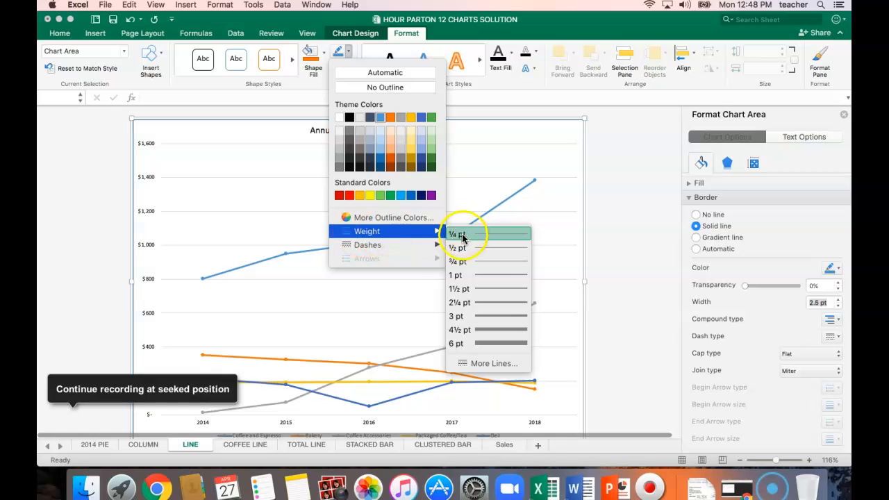
{"action": "left_click", "coordinate": [491, 305]}
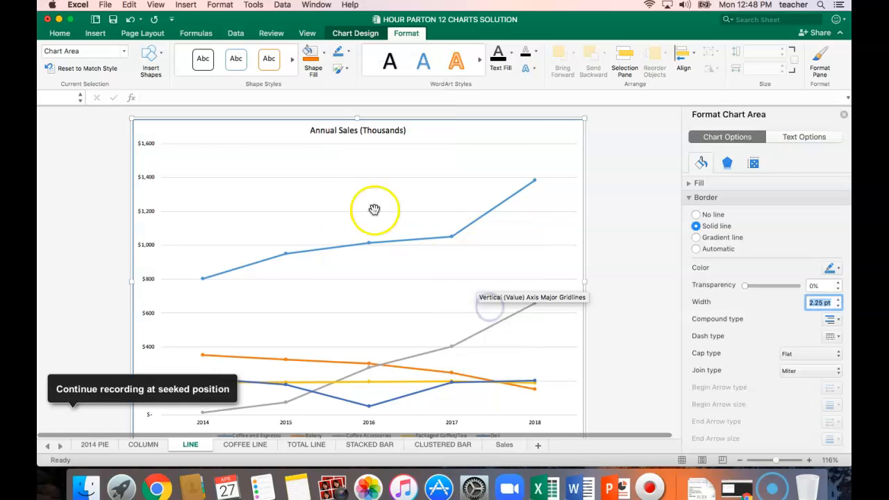
{"action": "left_click", "coordinate": [839, 300]}
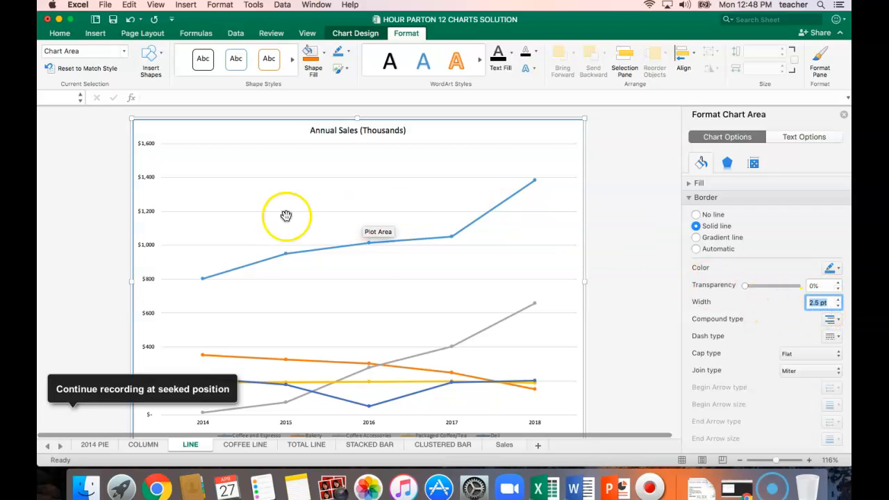
{"action": "left_click", "coordinate": [84, 144]}
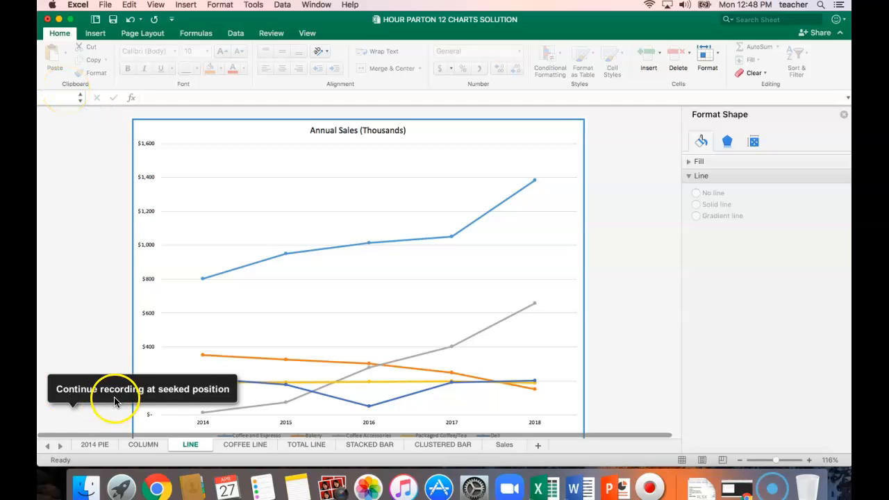
- Select the Coffee and Espresso line in the chart and set its outline color to standard red
{"action": "mouse_move", "coordinate": [327, 251]}
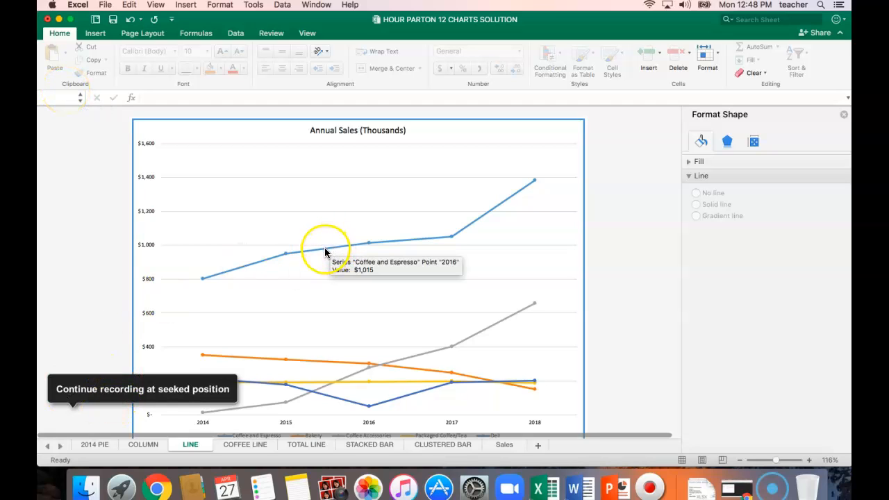
{"action": "left_click", "coordinate": [327, 252]}
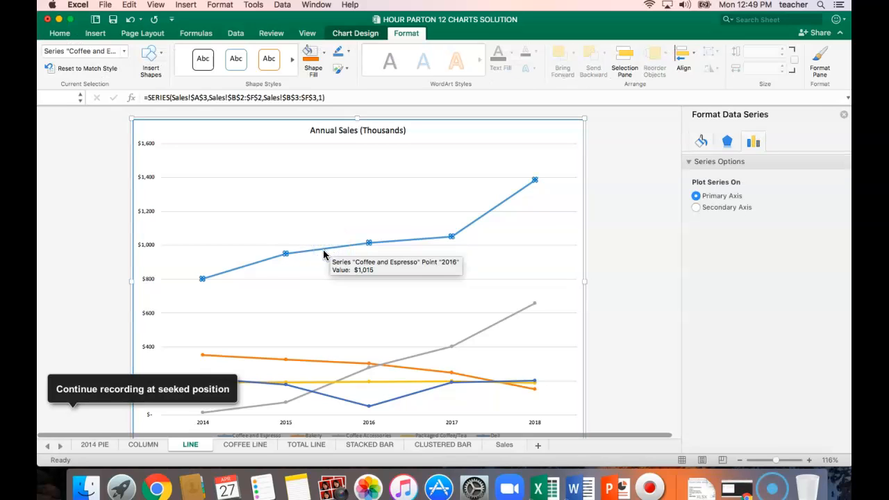
{"action": "left_click", "coordinate": [700, 143]}
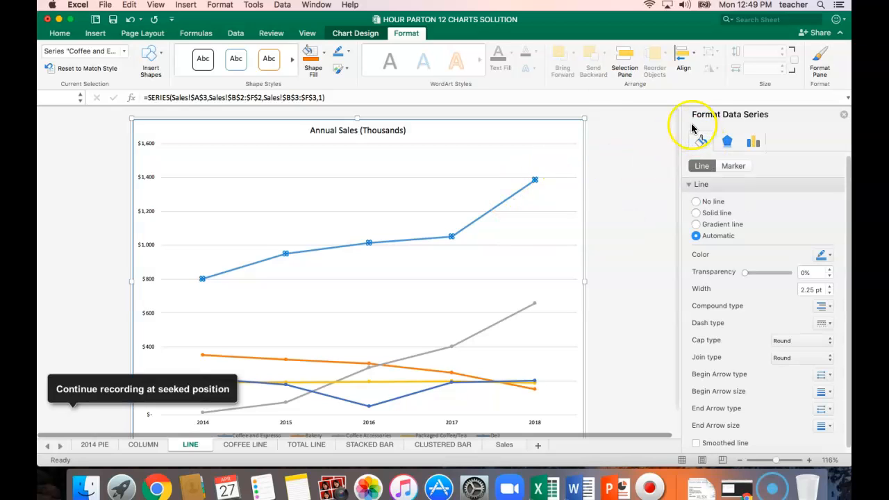
{"action": "left_click", "coordinate": [323, 54]}
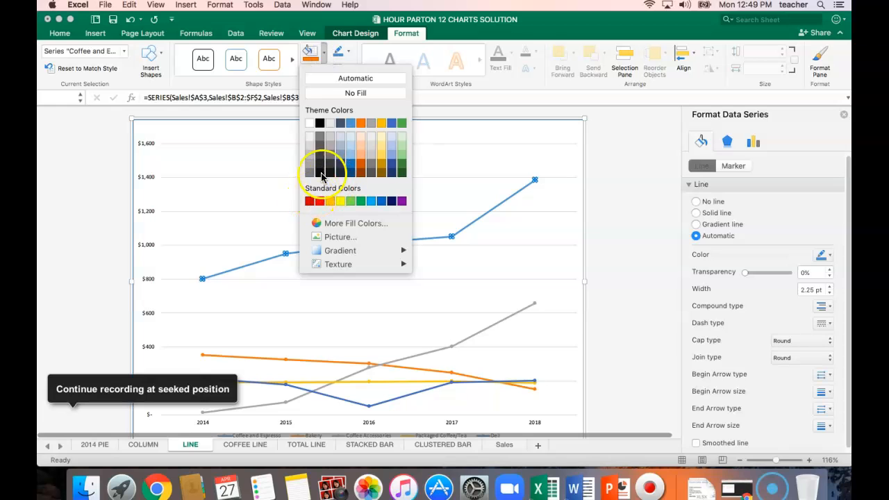
{"action": "left_click", "coordinate": [348, 52]}
{"action": "left_click", "coordinate": [348, 53]}
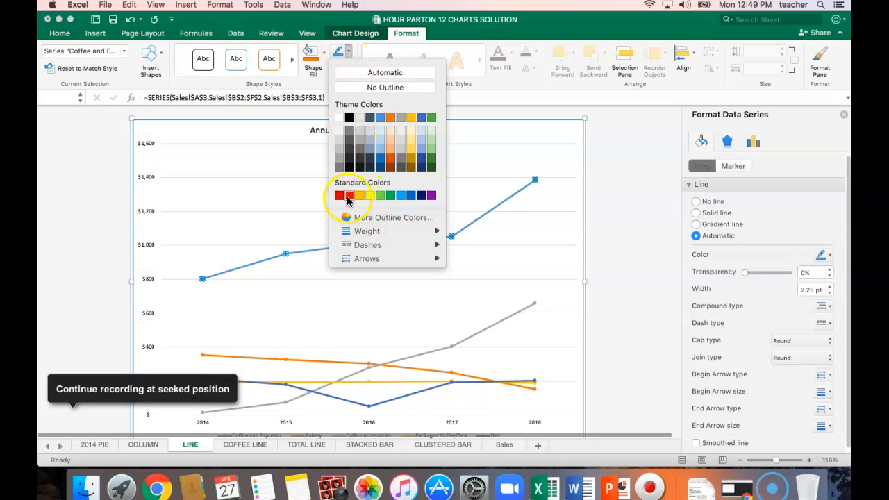
{"action": "left_click", "coordinate": [348, 197]}
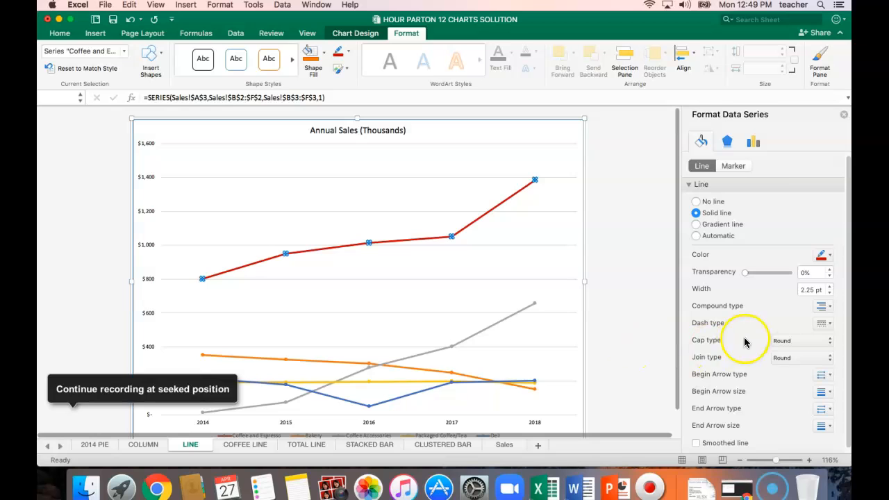
- Select the line chart's legend and set its position to Right
{"action": "left_click", "coordinate": [742, 460]}
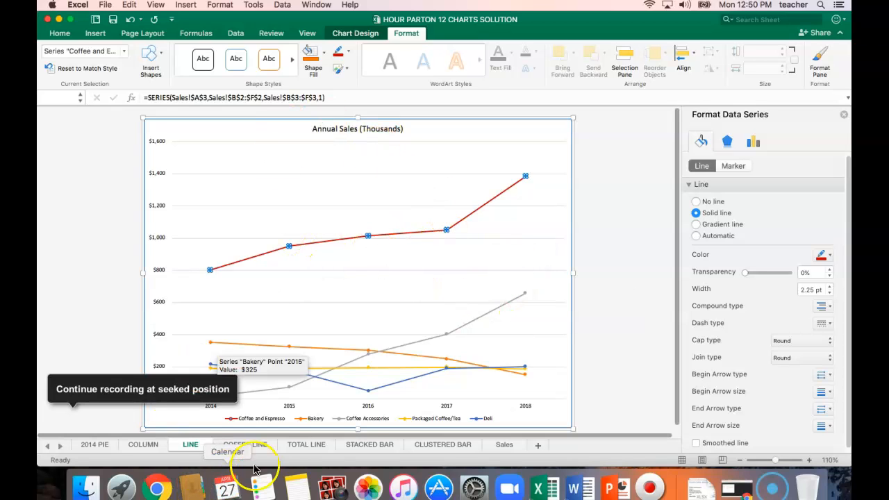
{"action": "left_click", "coordinate": [196, 451]}
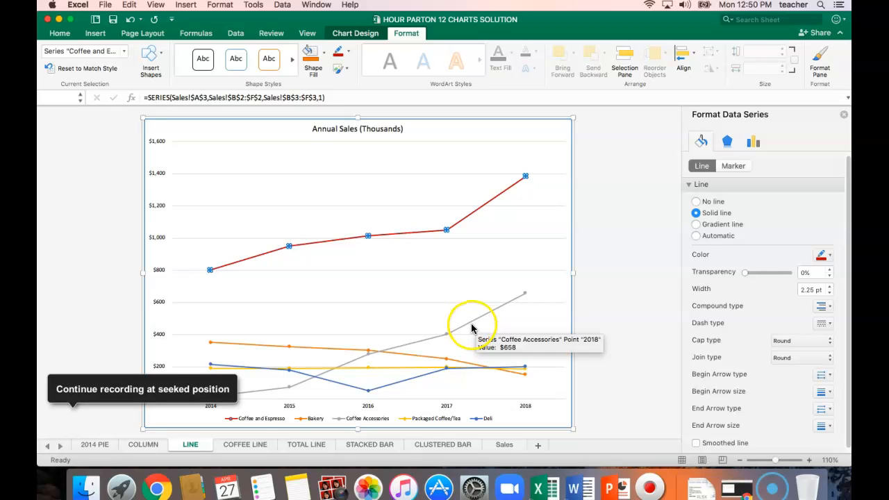
{"action": "left_click", "coordinate": [407, 35]}
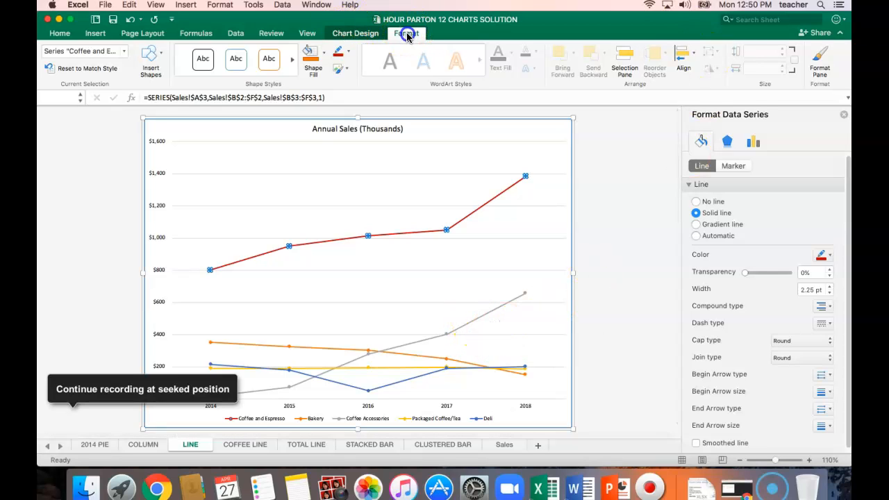
{"action": "left_click", "coordinate": [407, 35]}
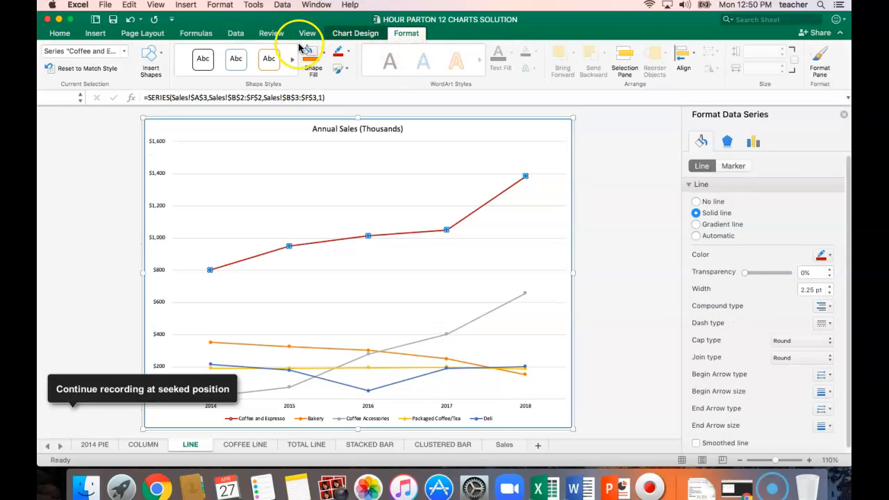
{"action": "left_click", "coordinate": [123, 51]}
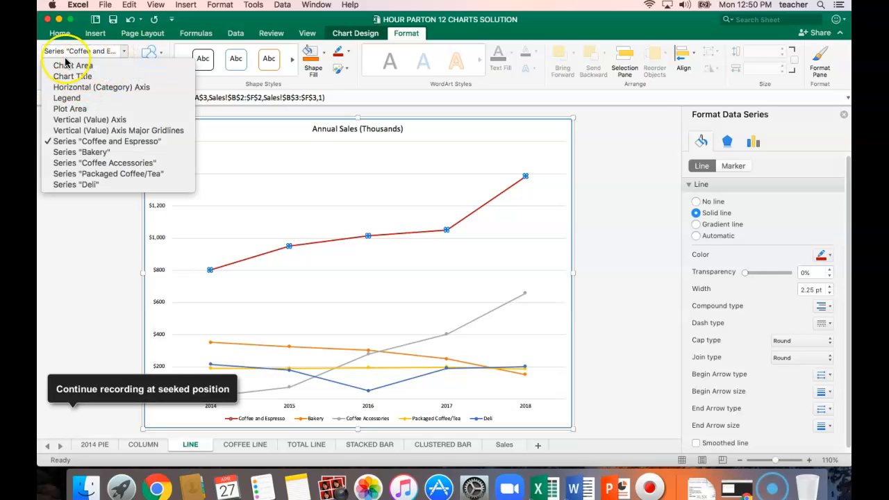
{"action": "left_click", "coordinate": [83, 98]}
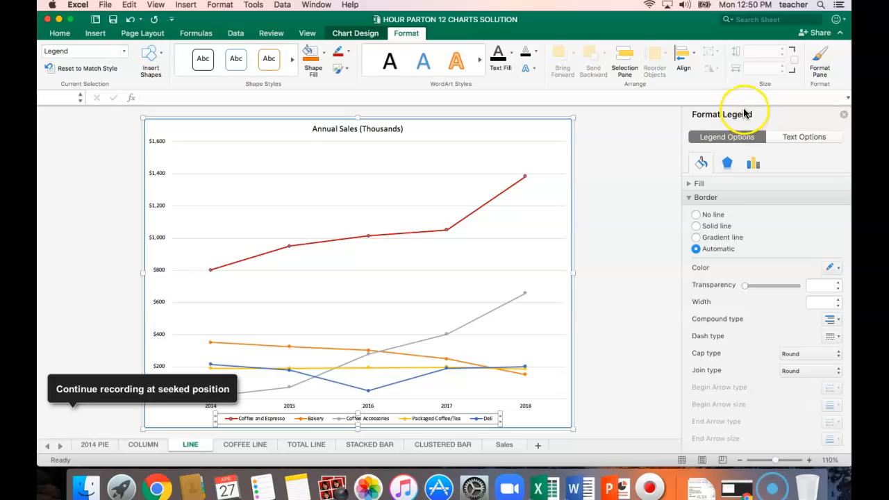
{"action": "left_click", "coordinate": [723, 141]}
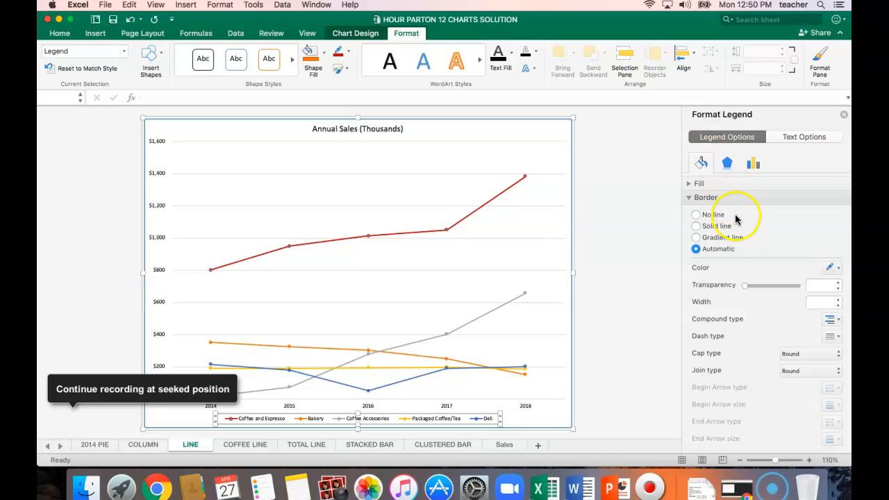
{"action": "left_click", "coordinate": [752, 164]}
{"action": "left_click", "coordinate": [752, 167]}
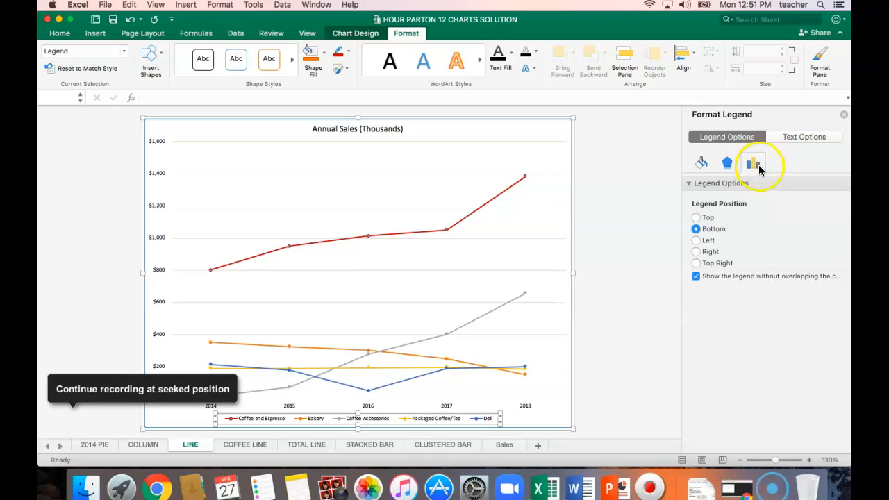
{"action": "left_click", "coordinate": [698, 253]}
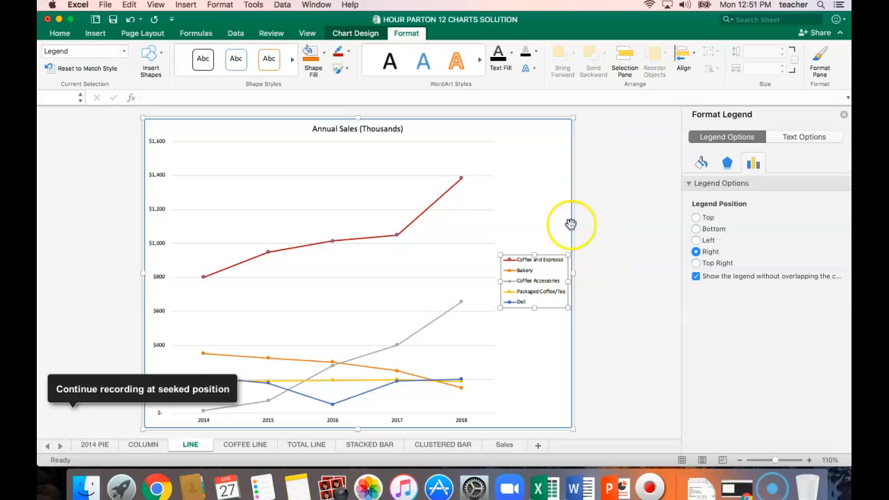
- Select the Coffee and Espresso legend entry and change its text fill to the dark red standard color
{"action": "left_click", "coordinate": [525, 262]}
{"action": "left_click", "coordinate": [521, 263]}
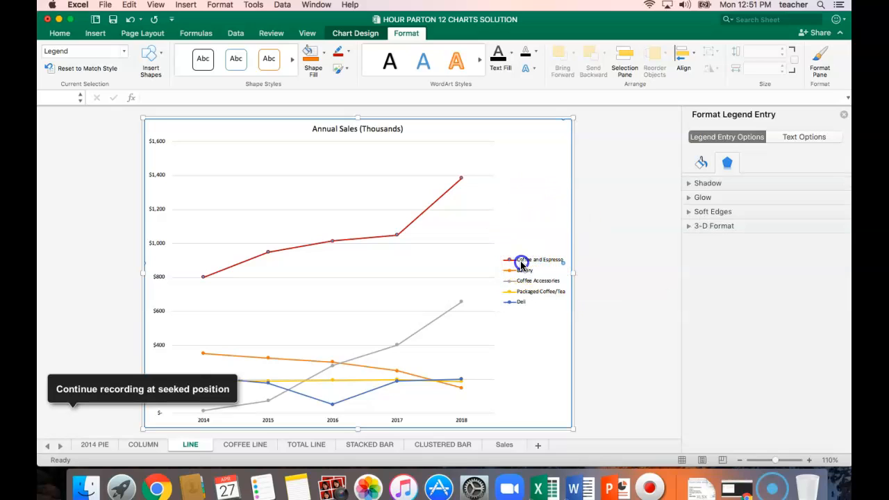
{"action": "left_click", "coordinate": [518, 254]}
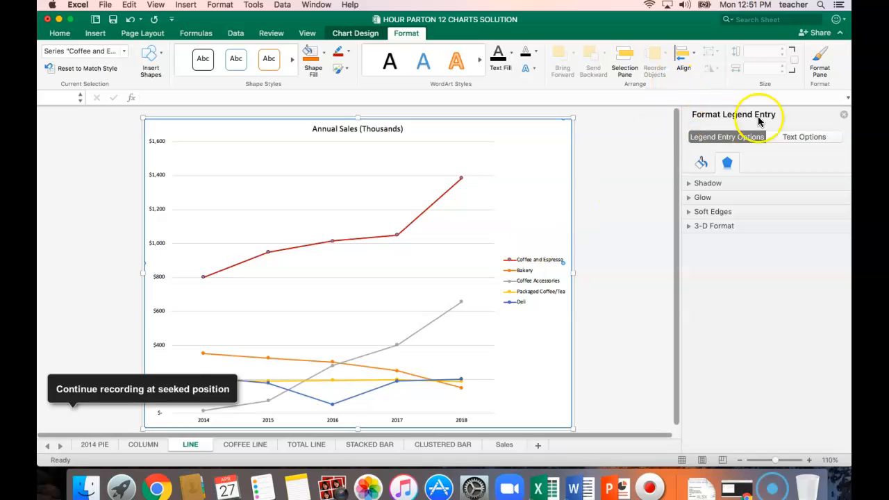
{"action": "left_click", "coordinate": [803, 138]}
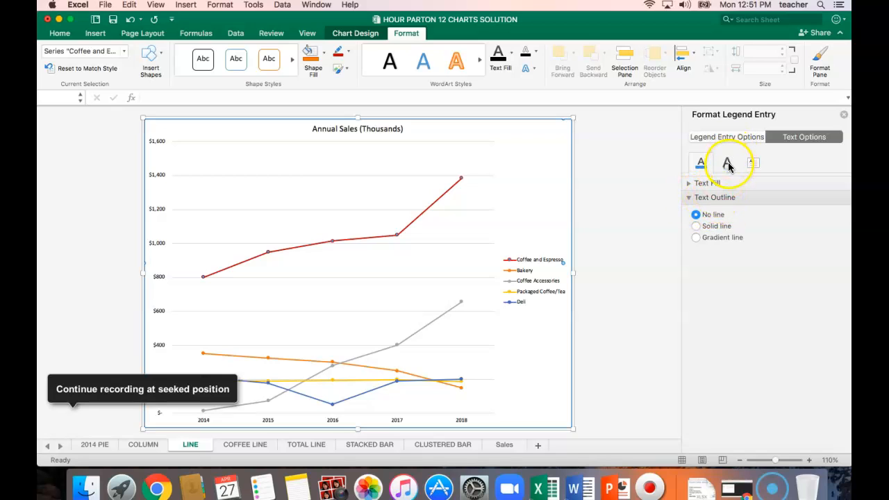
{"action": "left_click", "coordinate": [694, 184]}
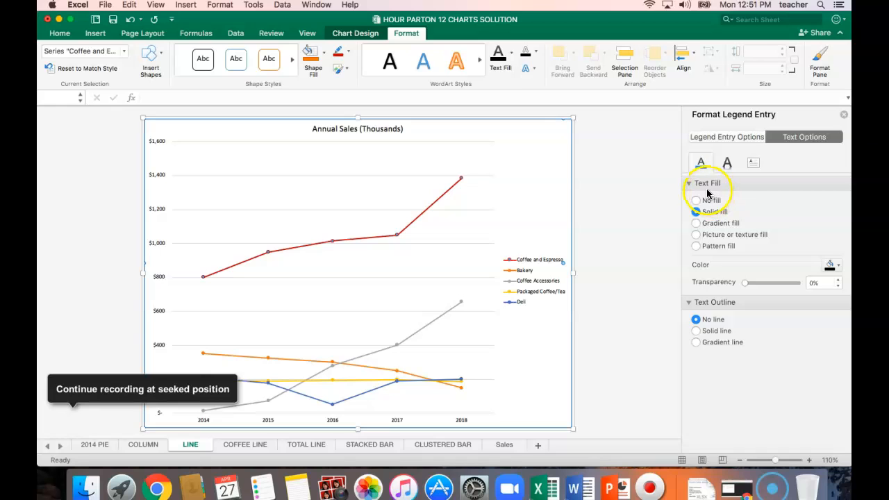
{"action": "left_click", "coordinate": [835, 266]}
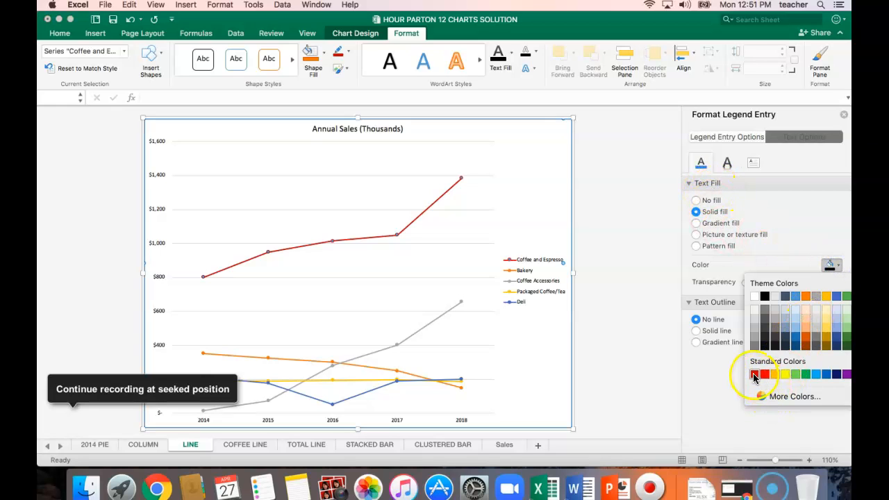
{"action": "left_click", "coordinate": [755, 377]}
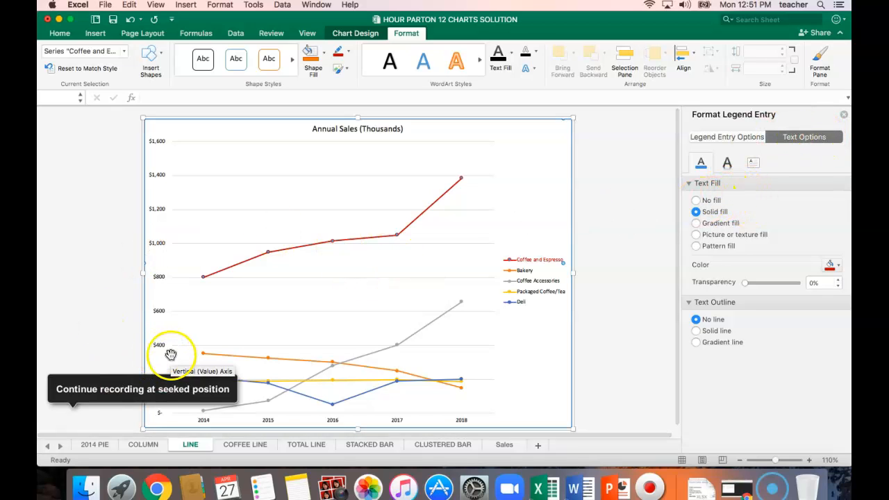
{"action": "left_click", "coordinate": [113, 450]}
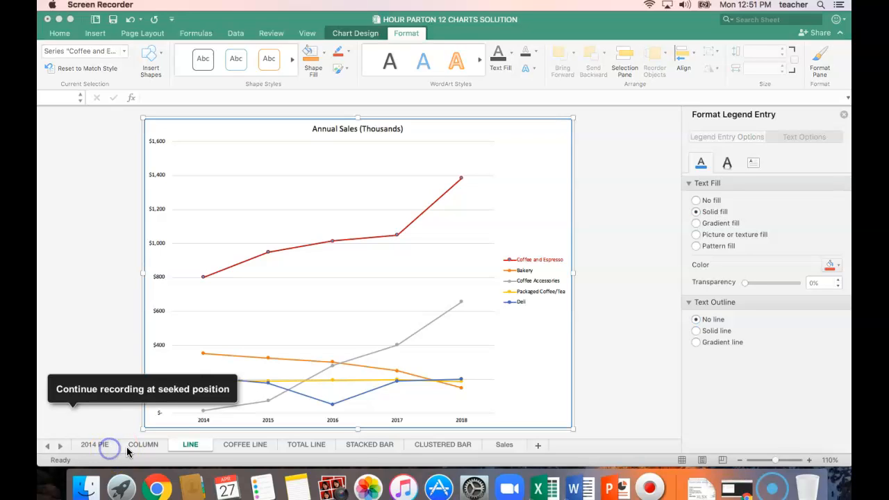
- Move the COLUMN sheet ahead of the 2014 PIE sheet in the workbook's sheet order
{"action": "left_click", "coordinate": [137, 444]}
{"action": "left_click", "coordinate": [137, 445]}
{"action": "left_click_drag", "start_coordinate": [137, 445], "coordinate": [77, 447]}
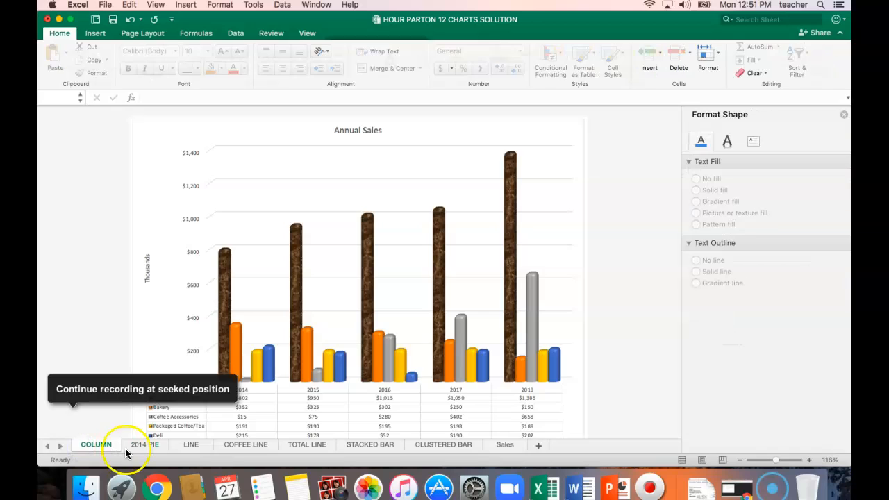
- On the 2014 PIE sheet, change only the Coffee and Espresso data label's text fill to red, then deselect the label
{"action": "left_click", "coordinate": [143, 448]}
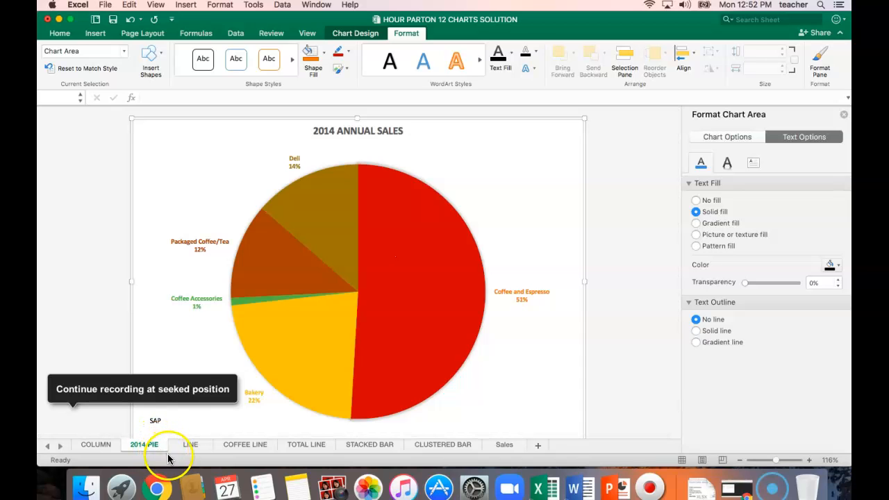
{"action": "mouse_move", "coordinate": [279, 327]}
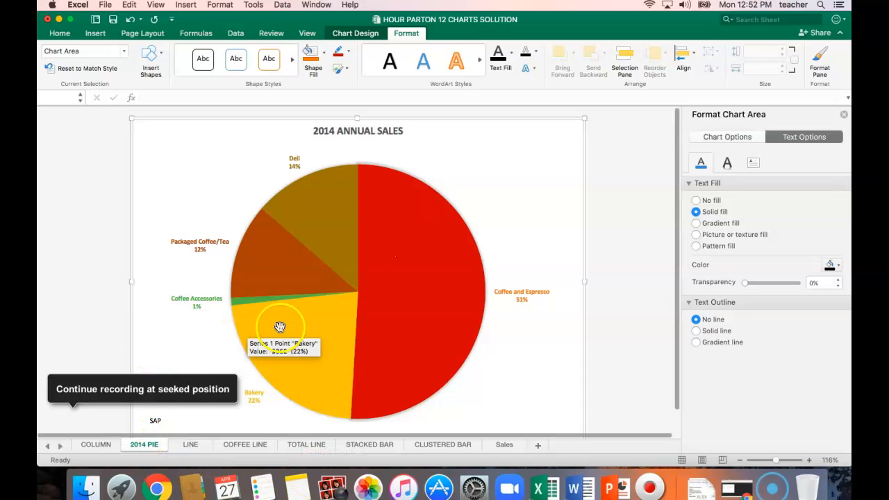
{"action": "mouse_move", "coordinate": [411, 303]}
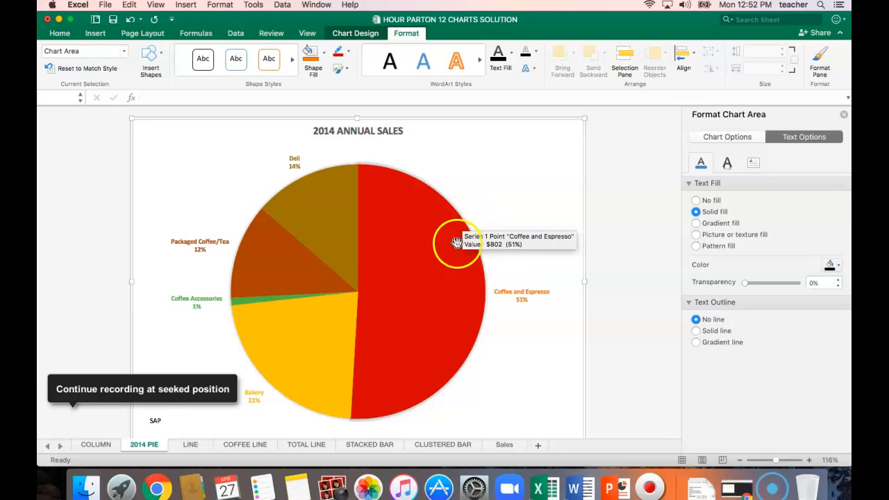
{"action": "left_click", "coordinate": [520, 292]}
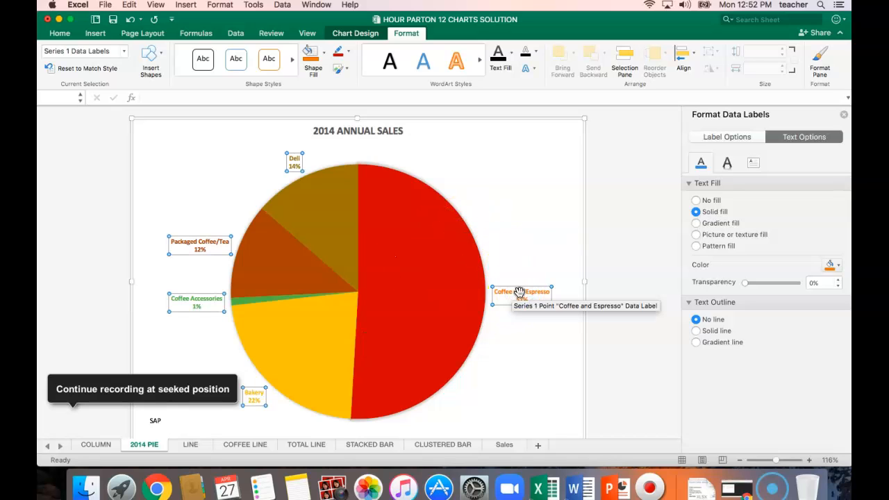
{"action": "left_click", "coordinate": [520, 293]}
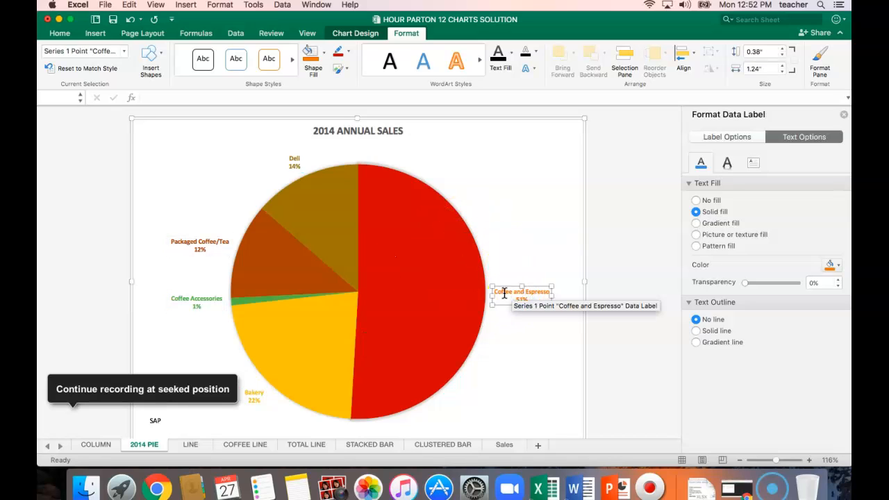
{"action": "left_click_drag", "start_coordinate": [498, 292], "coordinate": [526, 289]}
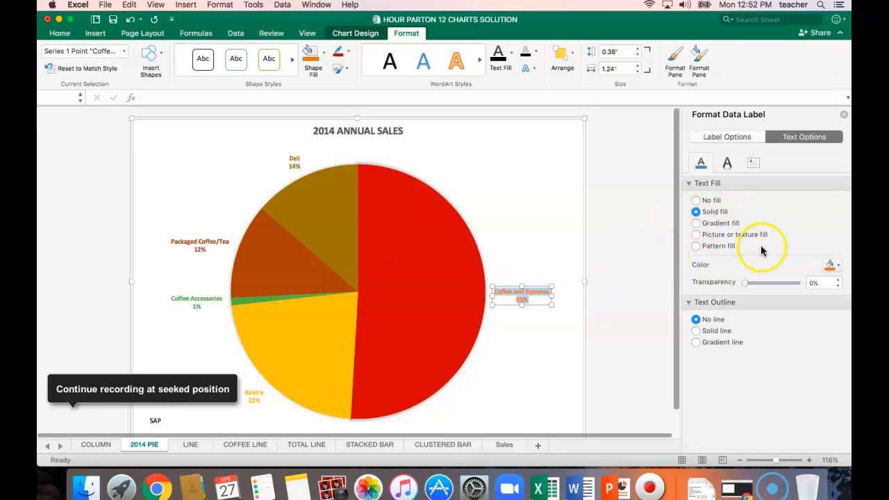
{"action": "left_click", "coordinate": [839, 268]}
{"action": "left_click", "coordinate": [755, 377]}
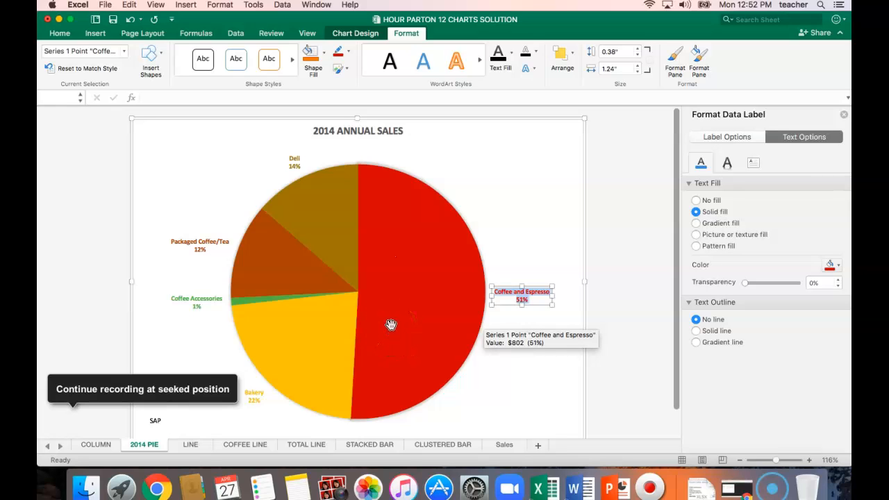
{"action": "left_click", "coordinate": [500, 398]}
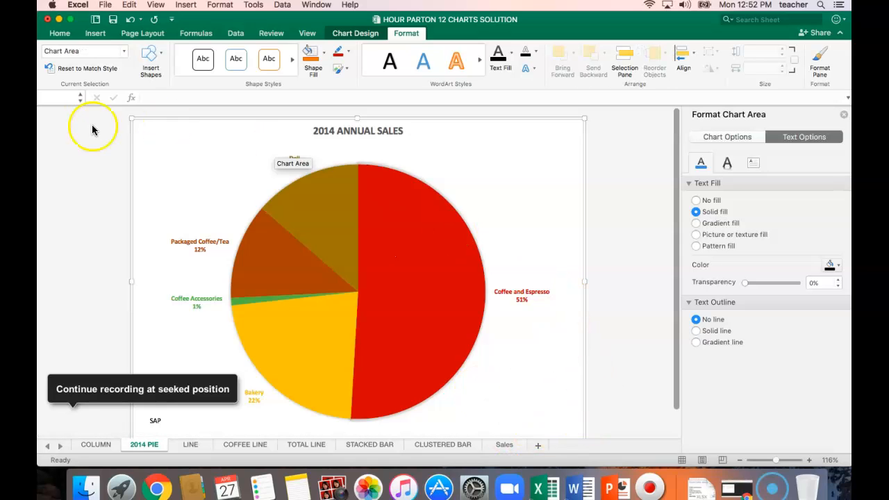
- Save the workbook and close the chart area formatting pane
{"action": "left_click", "coordinate": [113, 21]}
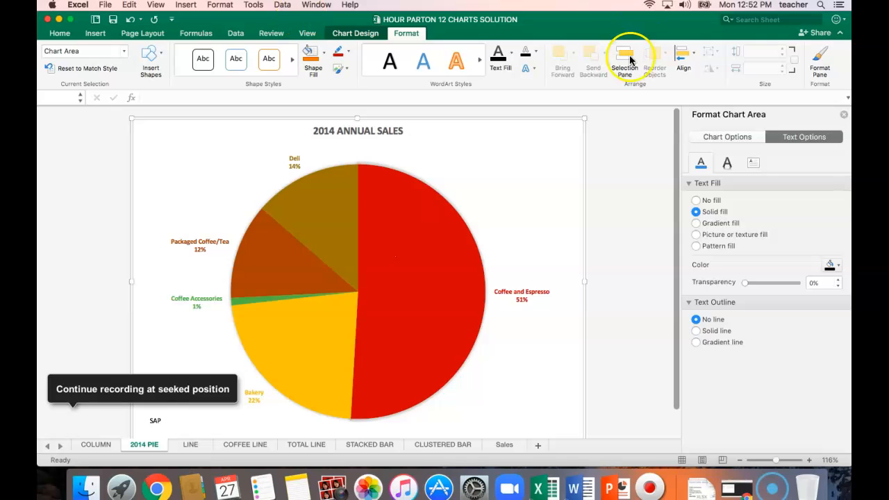
{"action": "left_click", "coordinate": [845, 115]}
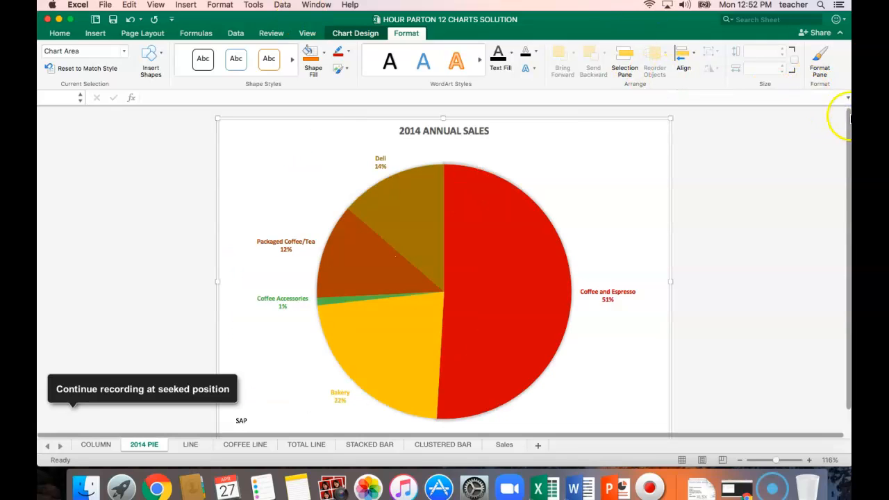